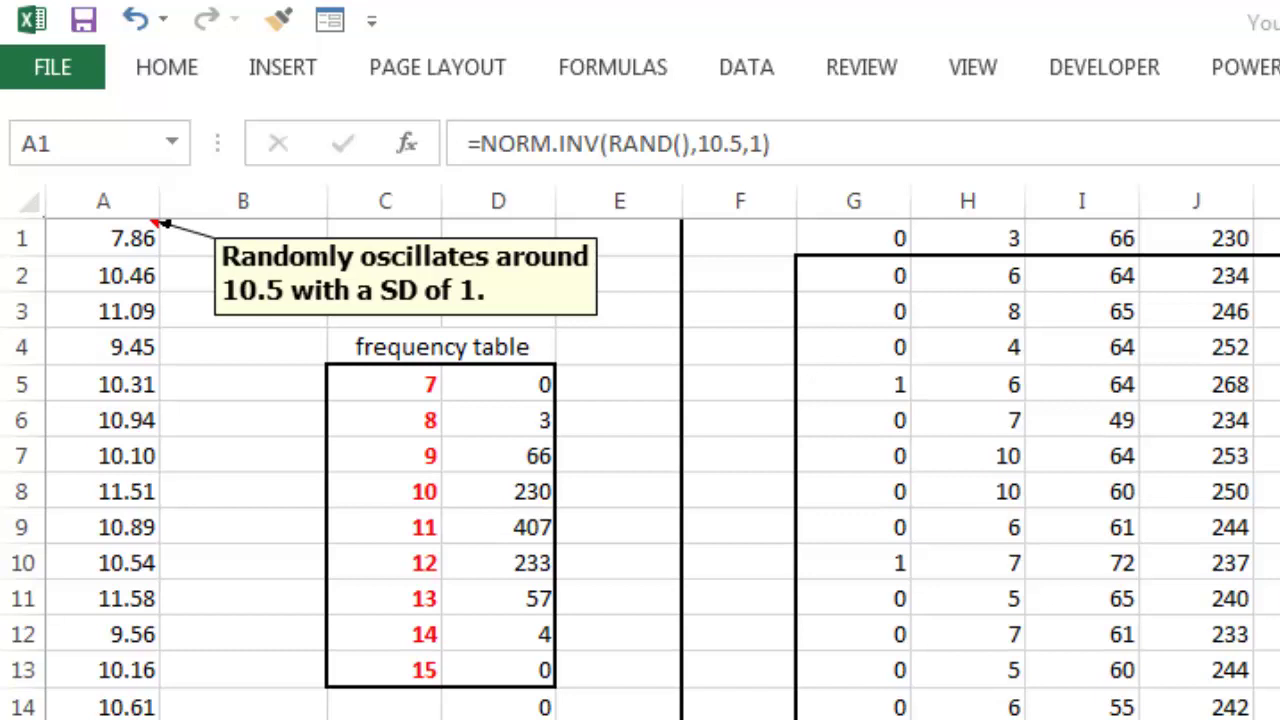
Enter NORM.INV in cell A1 with RAND() as probability, mean 10.5 and standard deviation 1
{"action": "left_click", "coordinate": [106, 241]}
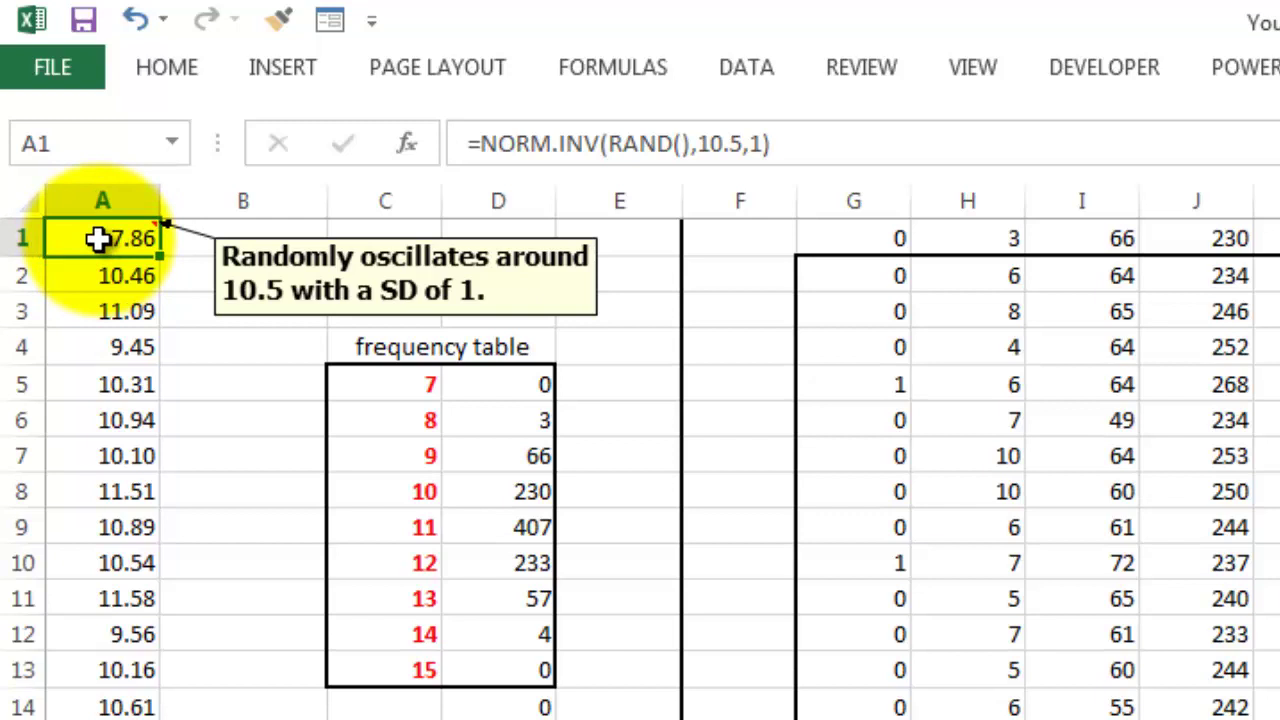
{"action": "left_click", "coordinate": [407, 145]}
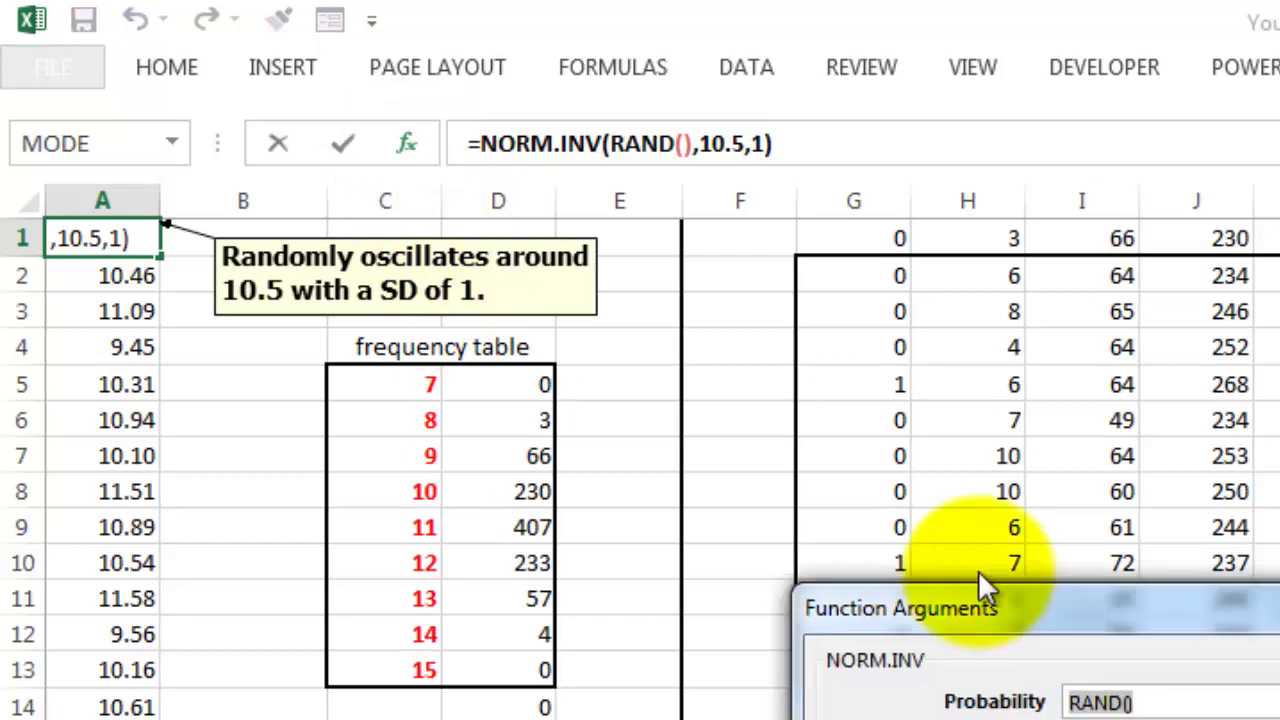
{"action": "left_click_drag", "start_coordinate": [1022, 691], "coordinate": [897, 440]}
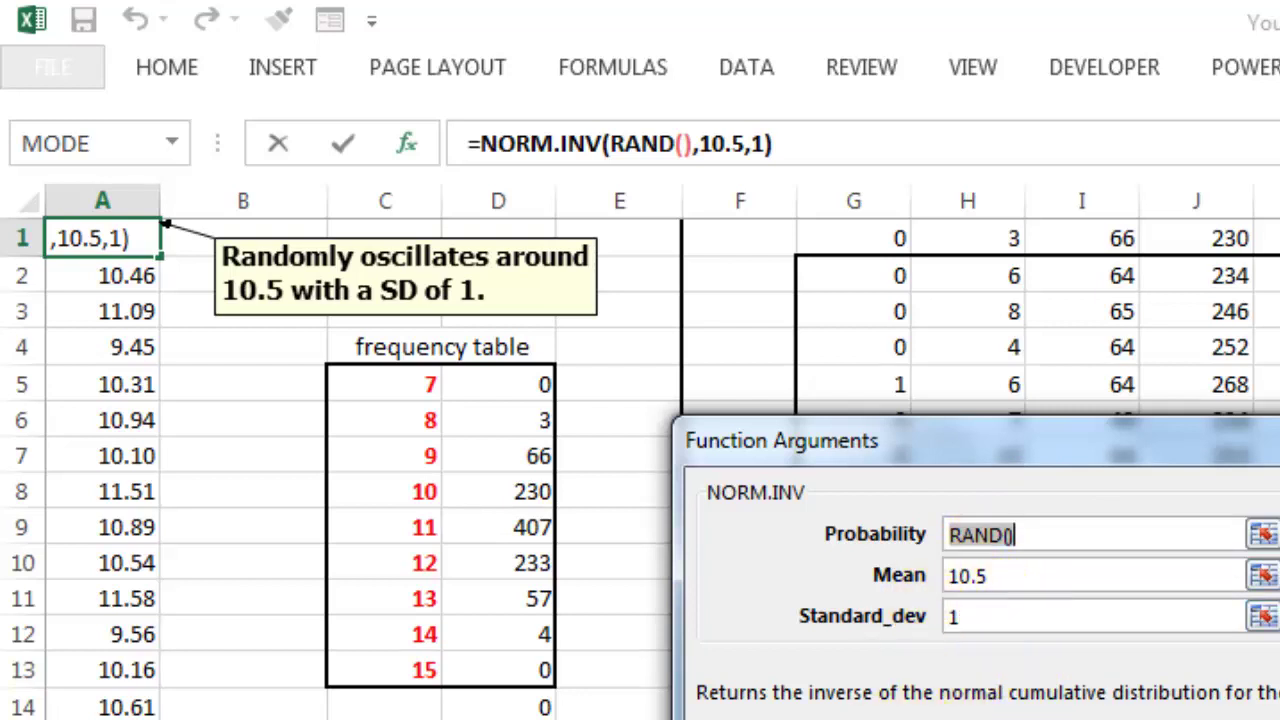
{"action": "key", "text": "Return"}
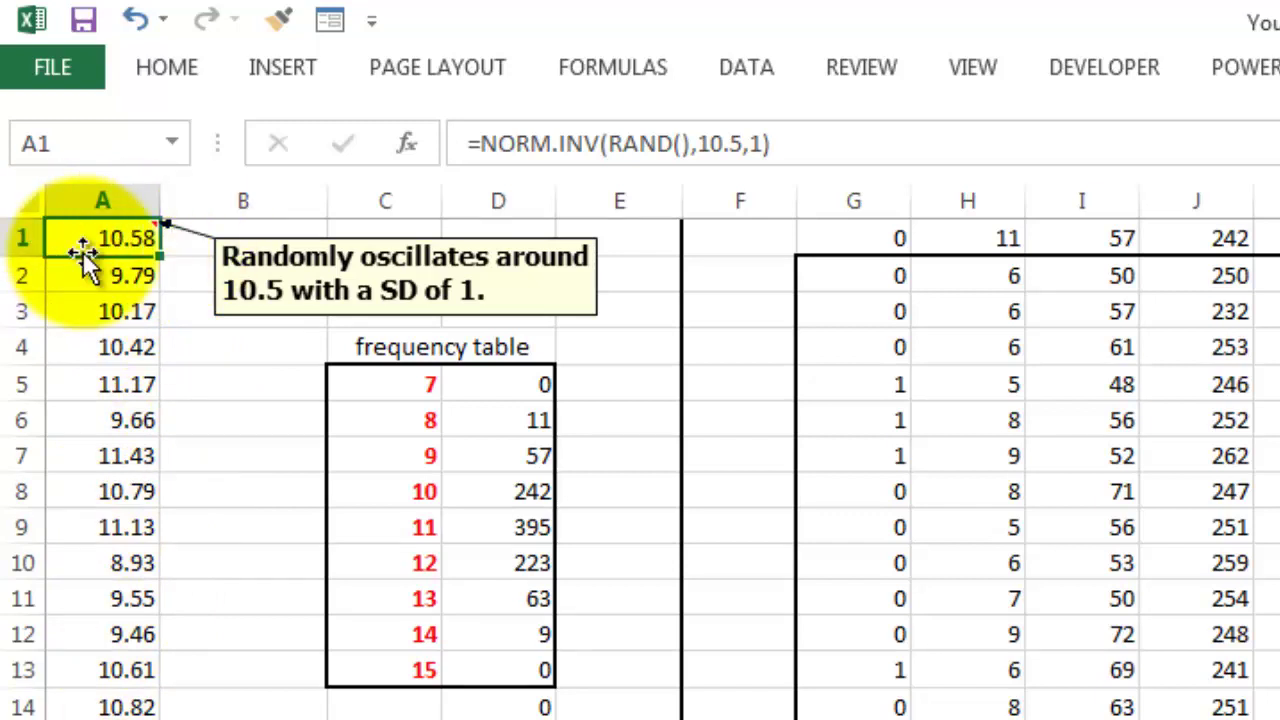
Select A1:A1000 and fill the whole range with the formula =NORM.INV(RAND(),10.5,1)
{"action": "left_click", "coordinate": [73, 150]}
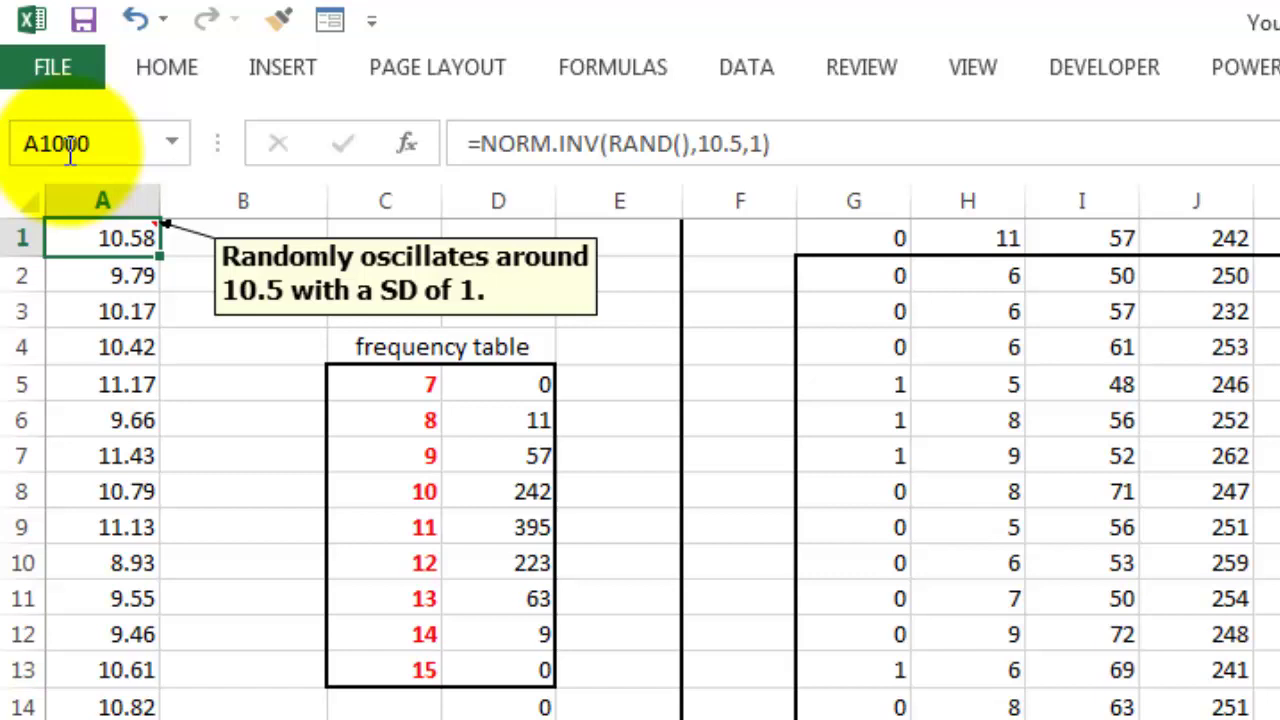
{"action": "key", "text": "shift+Return"}
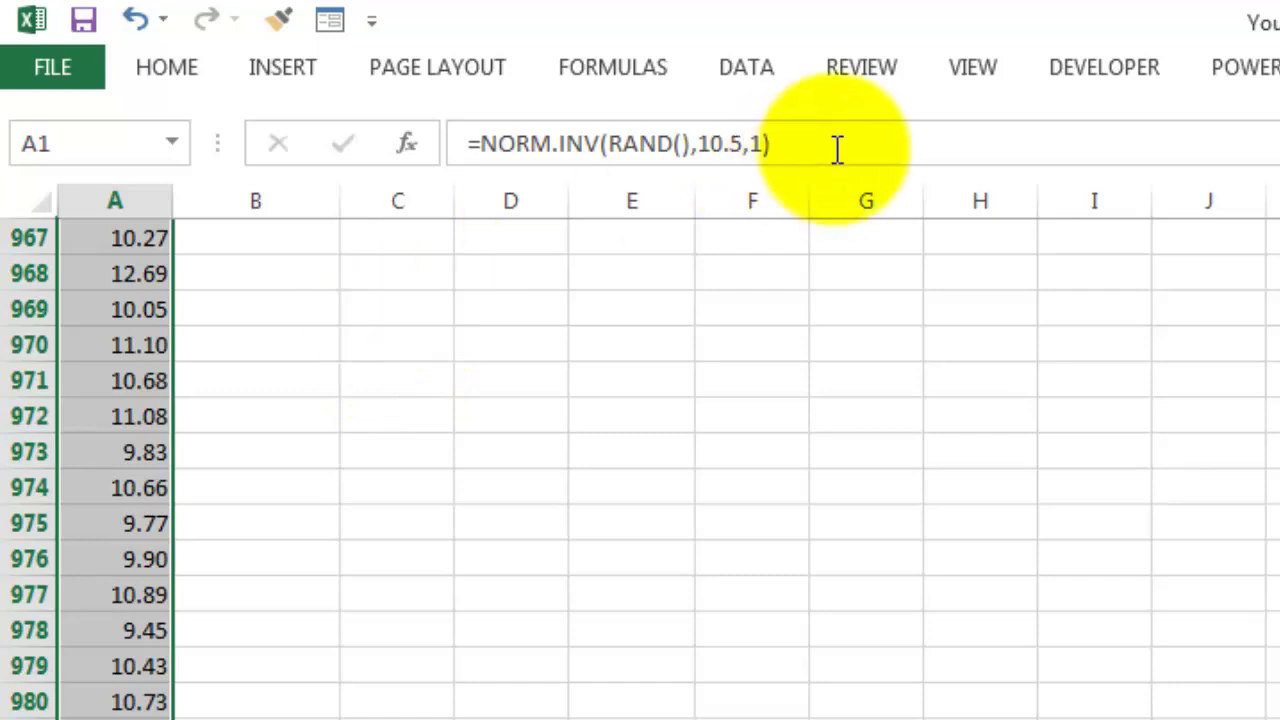
{"action": "left_click", "coordinate": [790, 143]}
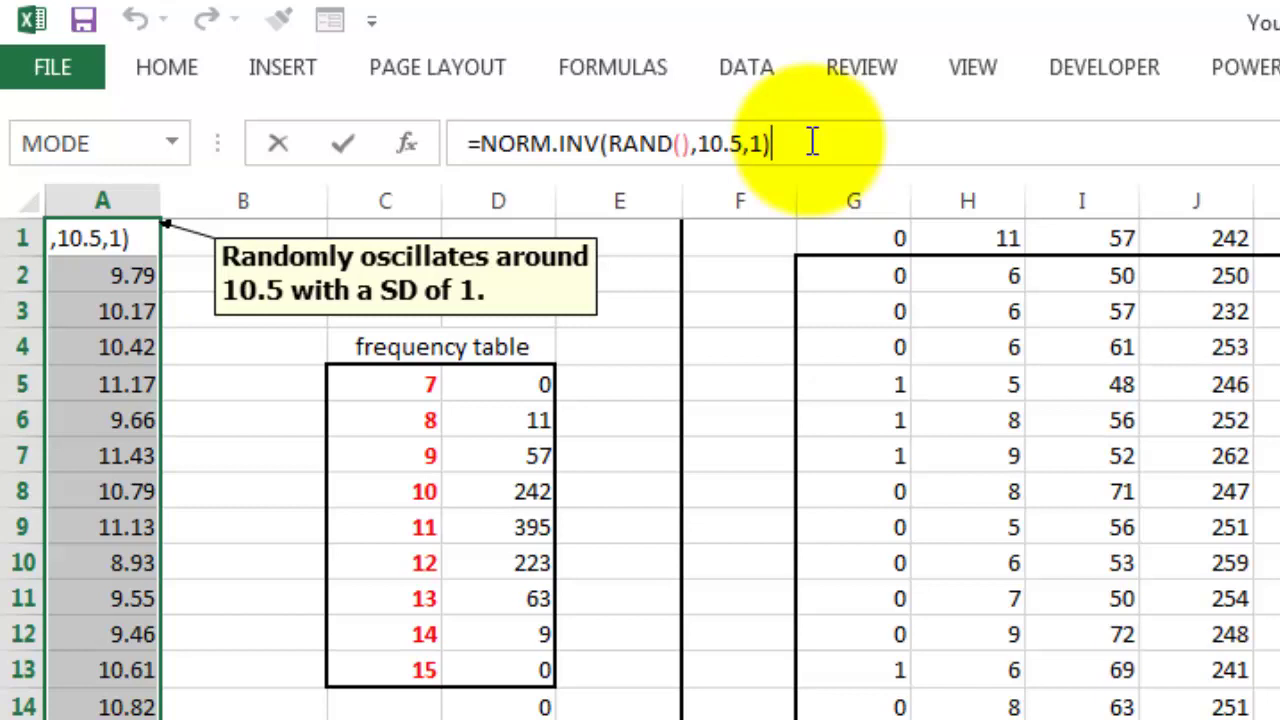
{"action": "key", "text": "ctrl+Return"}
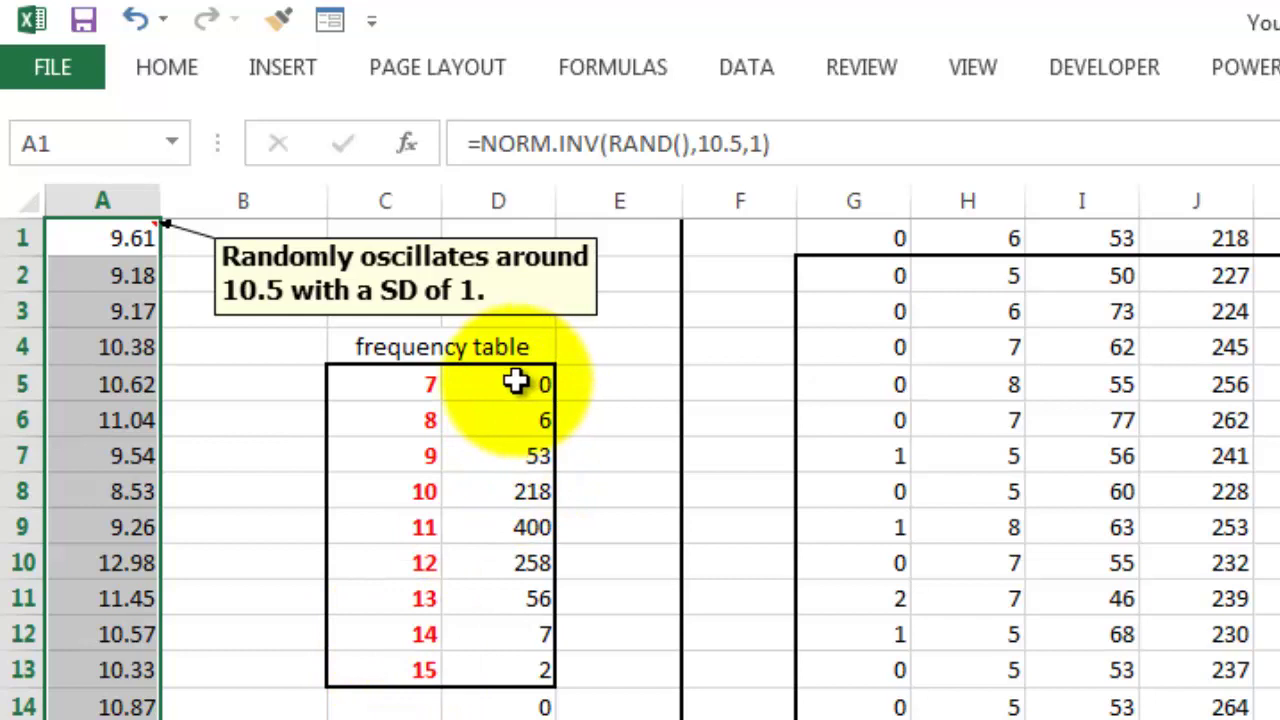
Enter FREQUENCY as an array formula in D5:D14, with data array A1:A1000 and bins array C5:C13
{"action": "left_click_drag", "start_coordinate": [509, 384], "coordinate": [488, 700]}
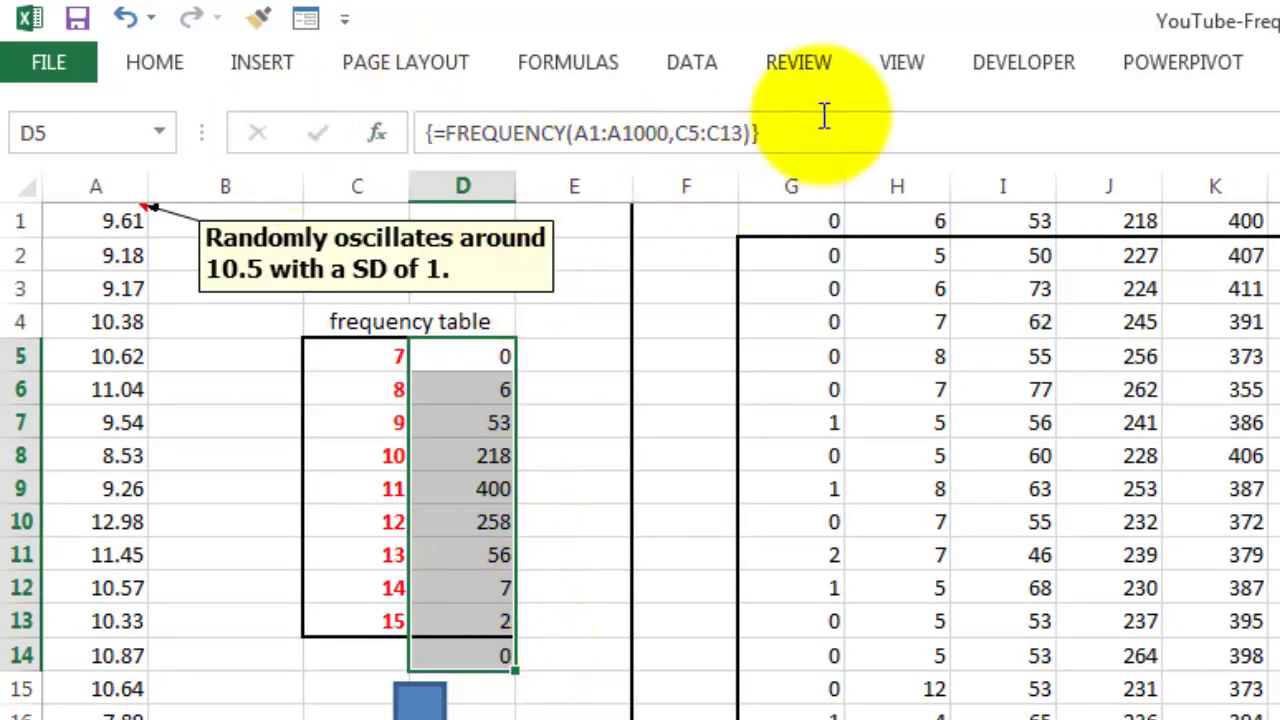
{"action": "left_click", "coordinate": [377, 138]}
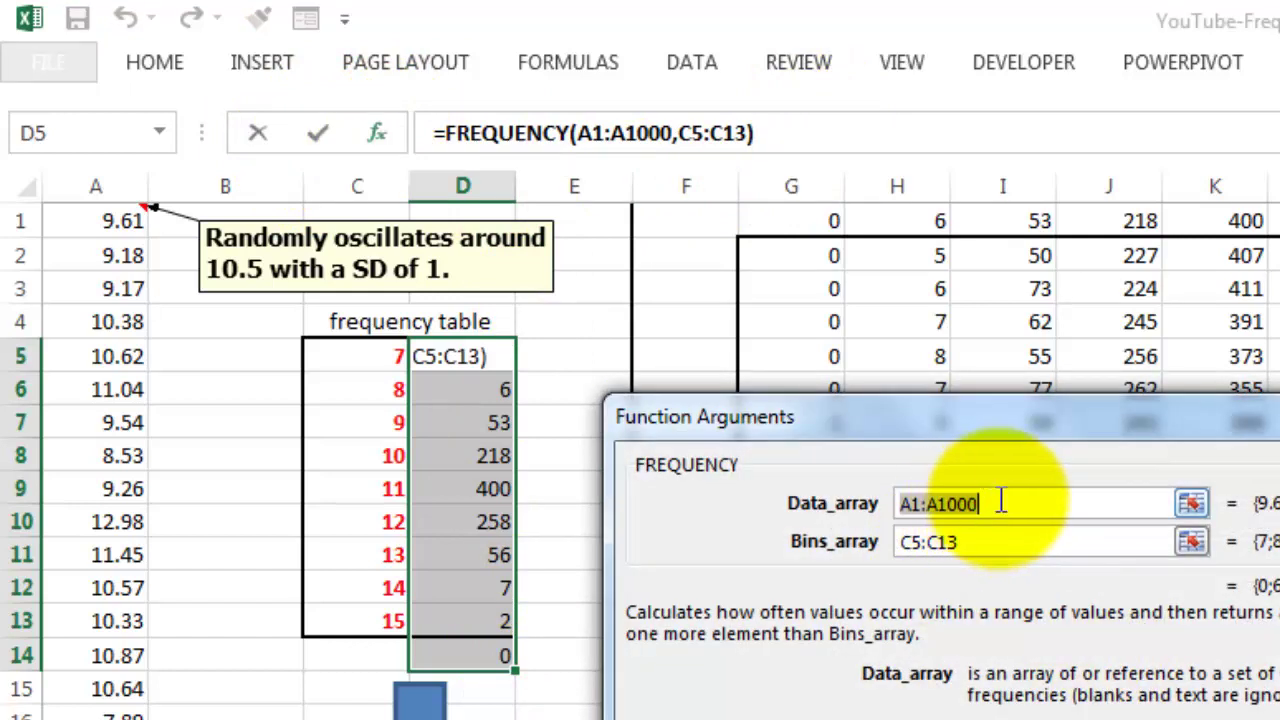
{"action": "left_click", "coordinate": [979, 550]}
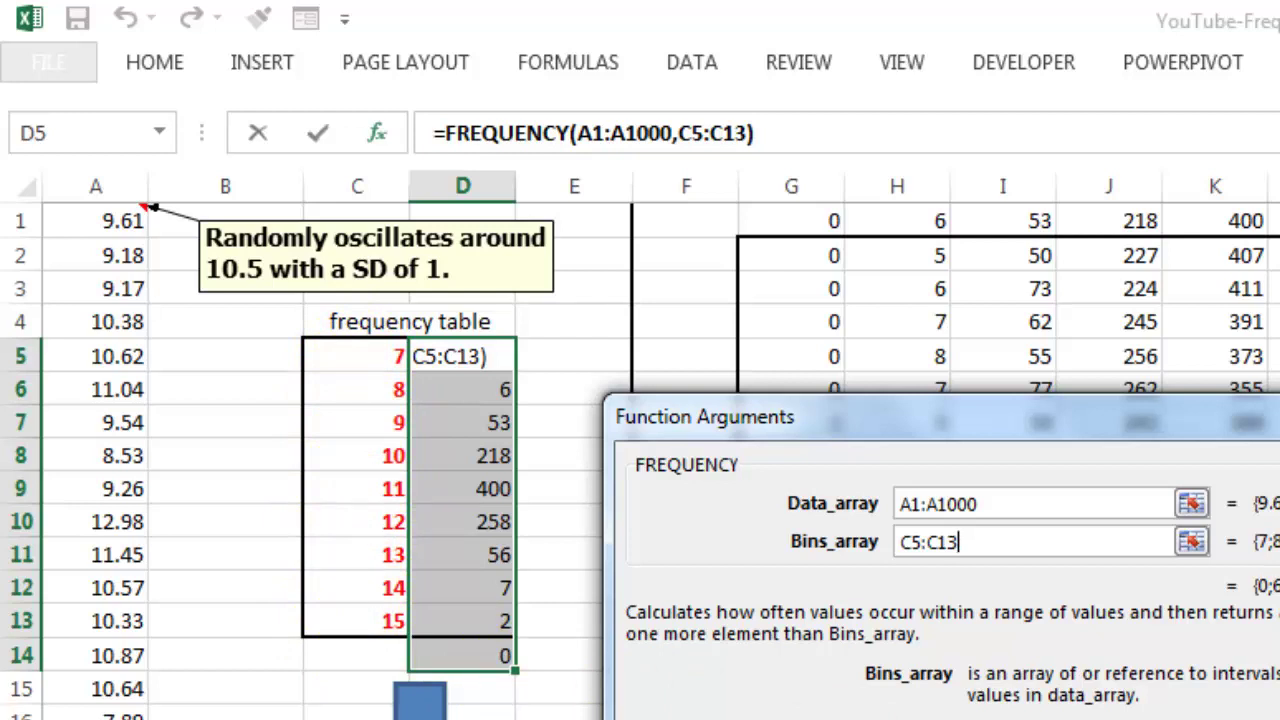
{"action": "key", "text": "ctrl+shift+Return"}
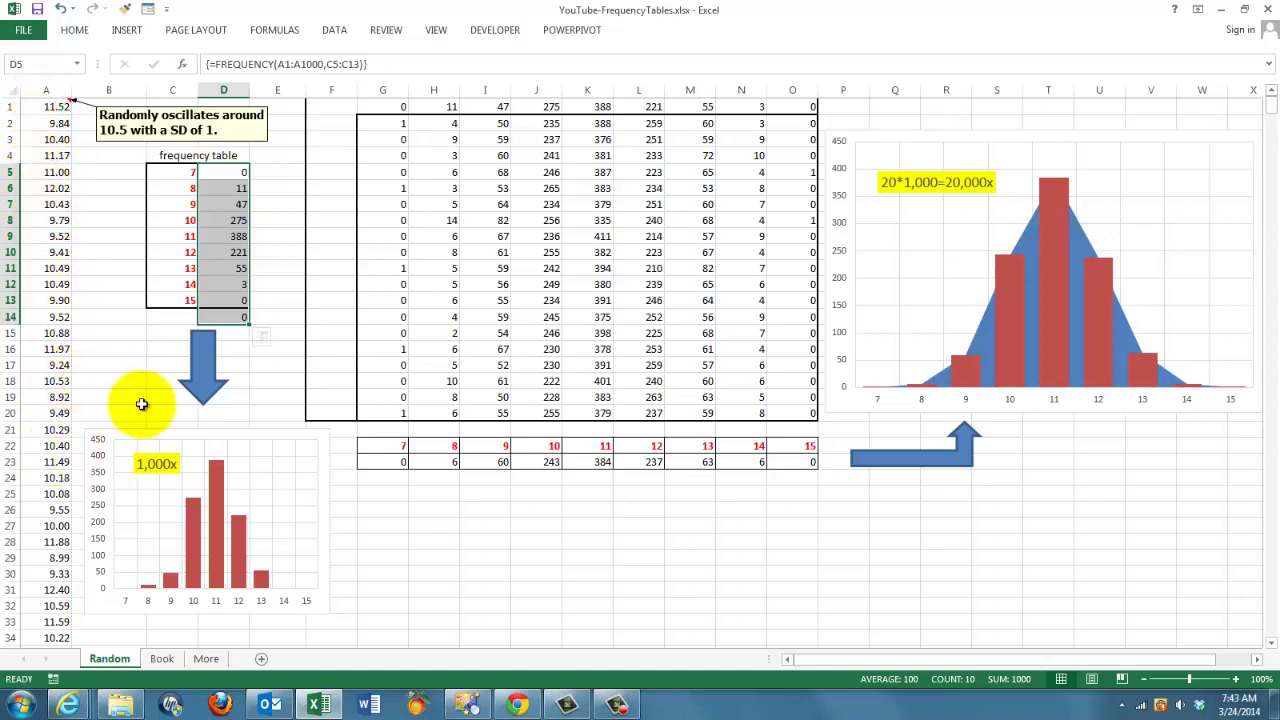
Recalculate the sheet repeatedly and watch how the 1,000x frequency chart varies
{"action": "key", "text": "F9"}
{"action": "key", "text": "F9"}
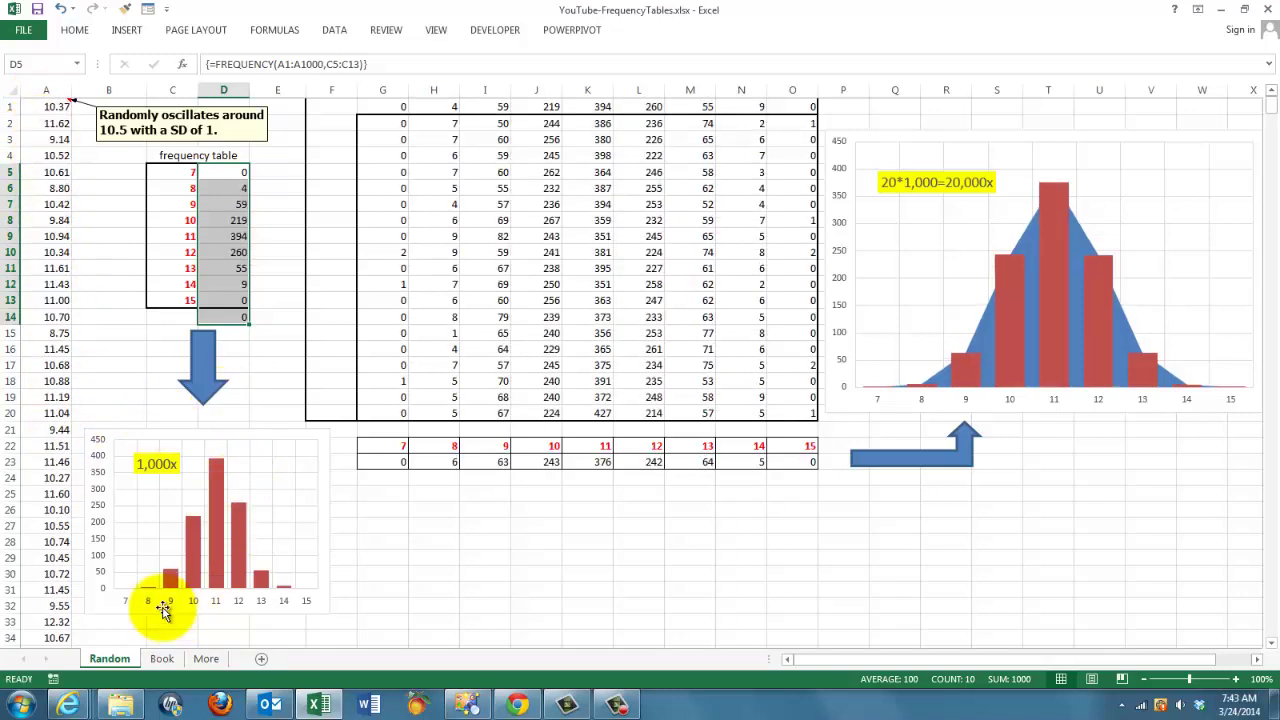
{"action": "key", "text": "F9"}
{"action": "key", "text": "F9"}
{"action": "key", "text": "F9"}
{"action": "key", "text": "F9"}
{"action": "key", "text": "F9"}
{"action": "key", "text": "F9"}
{"action": "key", "text": "F9"}
{"action": "key", "text": "F9"}
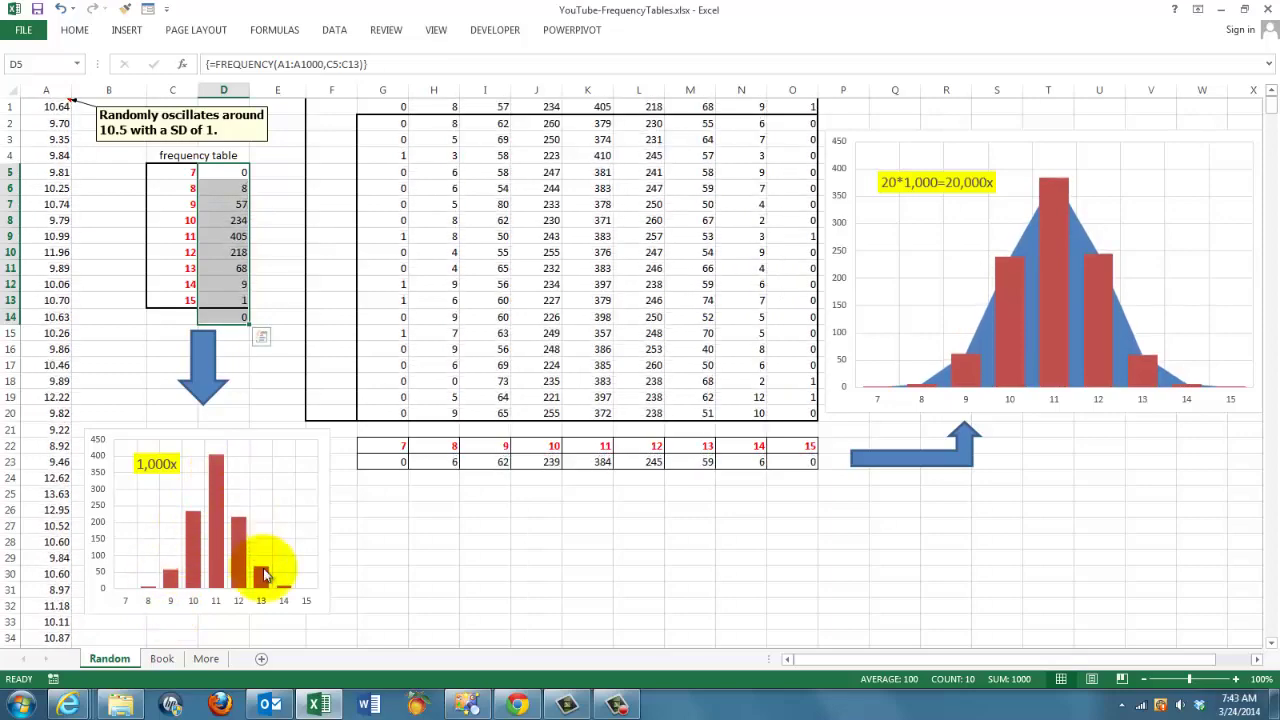
{"action": "key", "text": "F9"}
{"action": "key", "text": "F9"}
{"action": "key", "text": "F9"}
{"action": "key", "text": "F9"}
{"action": "key", "text": "F9"}
{"action": "key", "text": "F9"}
{"action": "key", "text": "F9"}
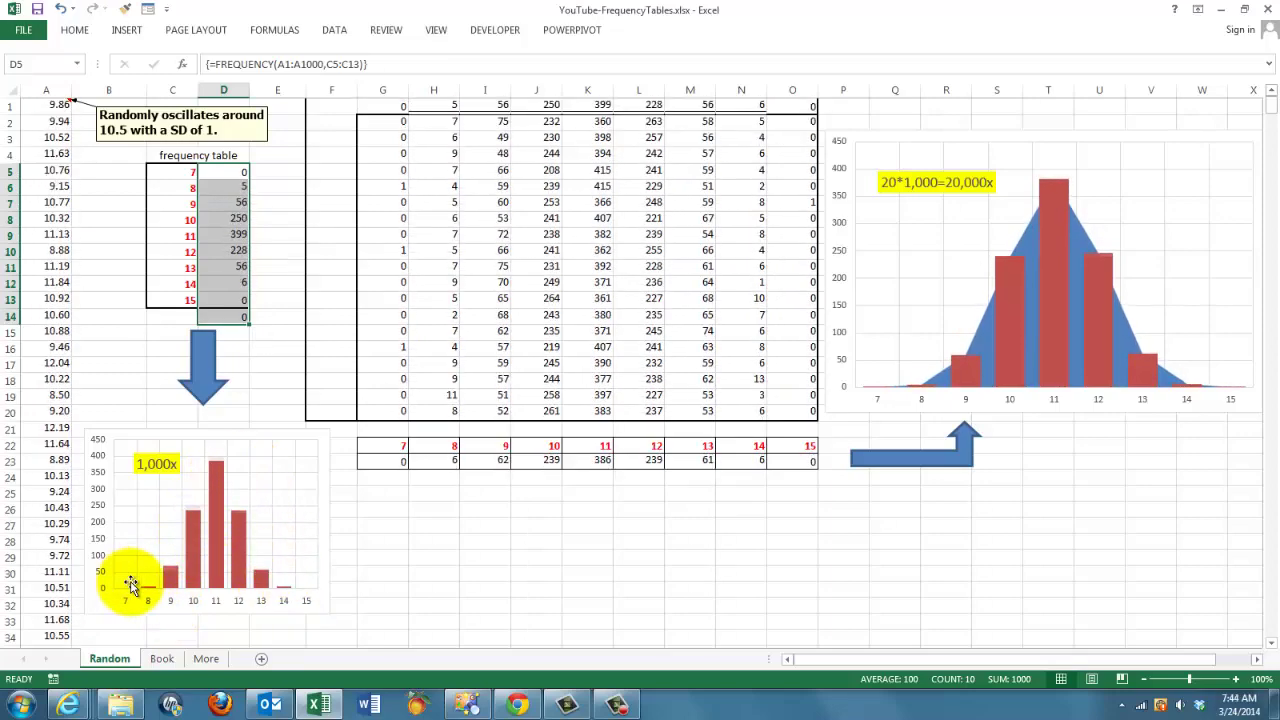
{"action": "key", "text": "F9"}
{"action": "key", "text": "F9"}
{"action": "key", "text": "F9"}
{"action": "key", "text": "F9"}
{"action": "key", "text": "F9"}
{"action": "key", "text": "F9"}
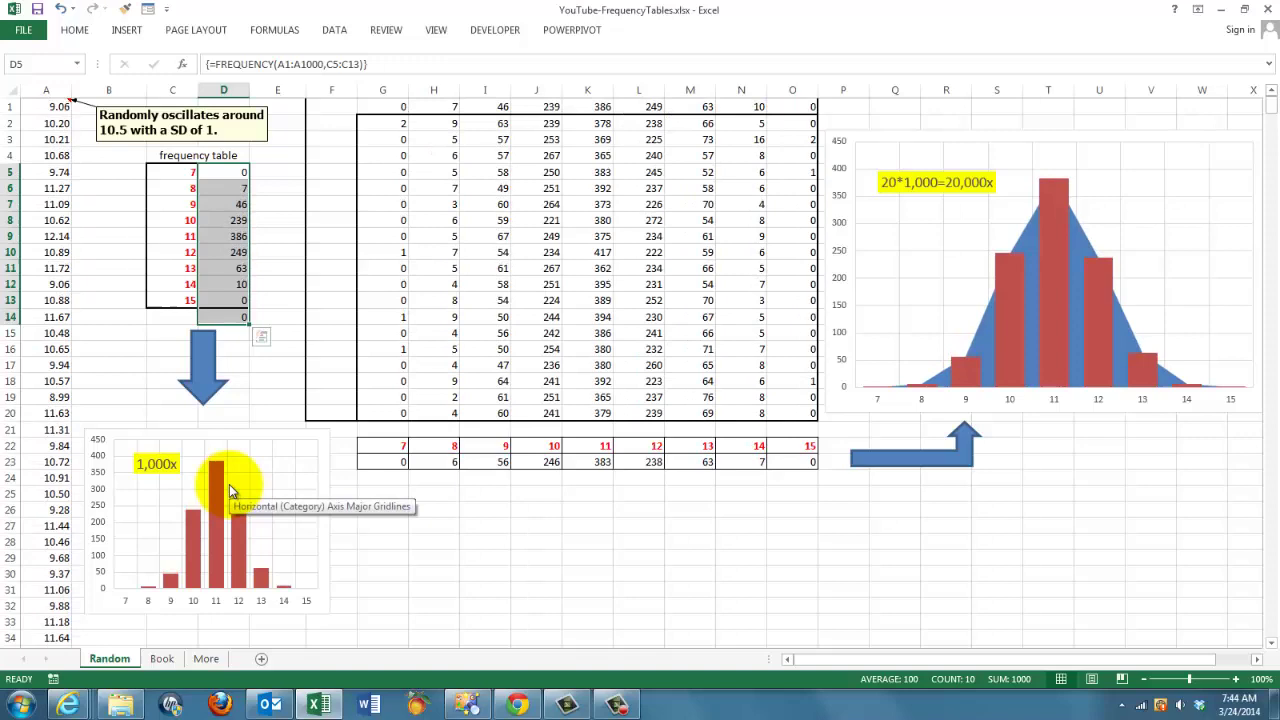
{"action": "key", "text": "F9"}
{"action": "key", "text": "F9"}
{"action": "key", "text": "F9"}
{"action": "key", "text": "F9"}
{"action": "key", "text": "F9"}
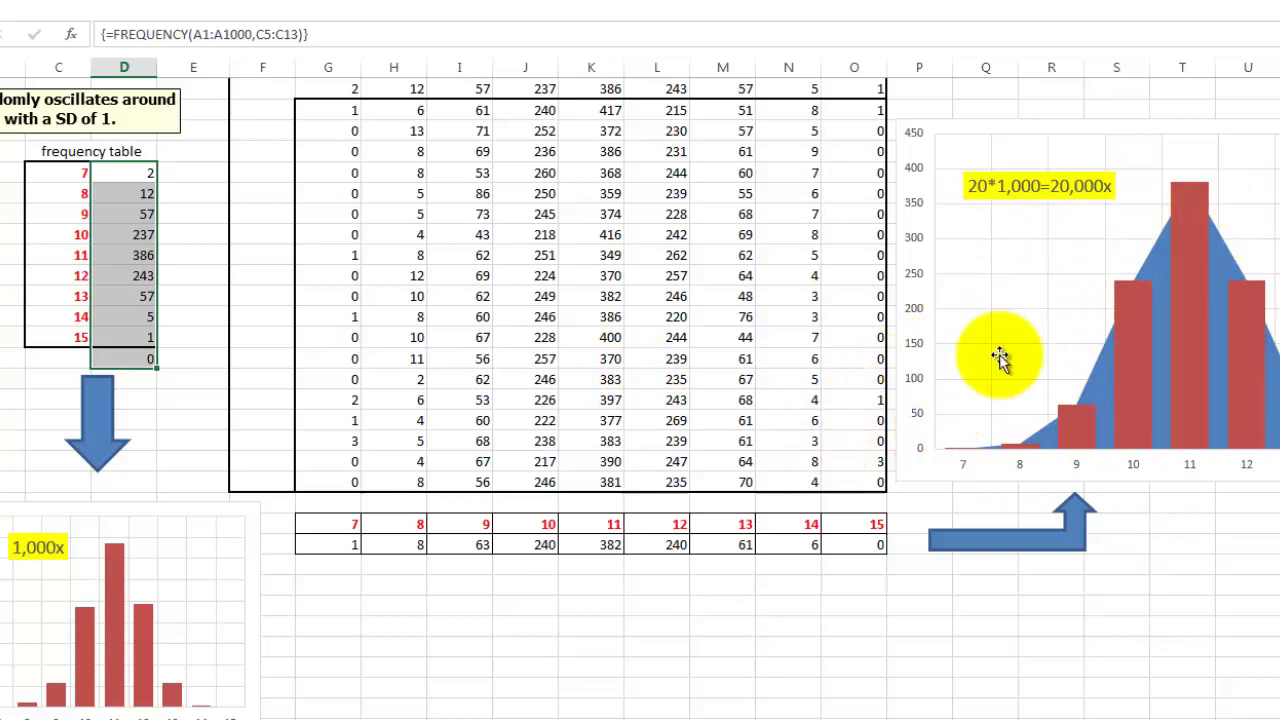
Keep recalculating the random values to compare the variation of the 20,000x chart with the 1,000x chart
{"action": "key", "text": "F9"}
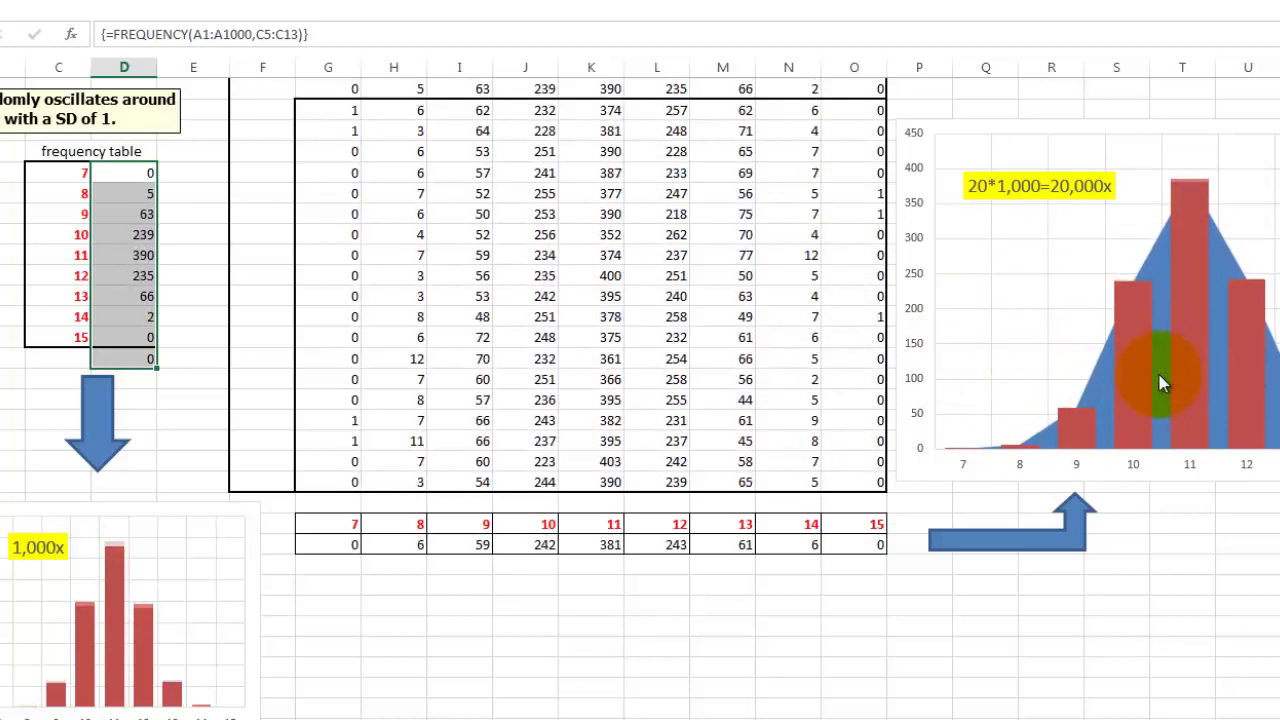
{"action": "key", "text": "F9"}
{"action": "key", "text": "F9"}
{"action": "key", "text": "F9"}
{"action": "key", "text": "F9"}
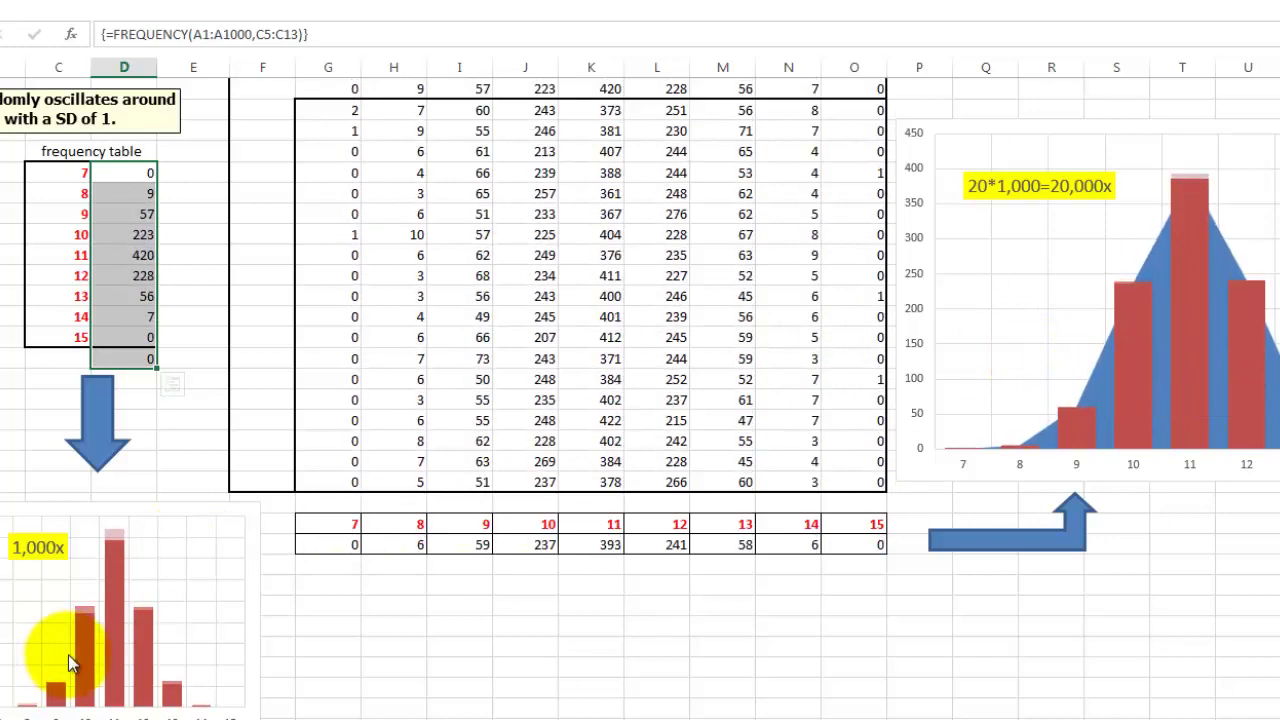
{"action": "key", "text": "F9"}
{"action": "key", "text": "F9"}
{"action": "key", "text": "F9"}
{"action": "key", "text": "F9"}
{"action": "mouse_move", "coordinate": [84, 650]}
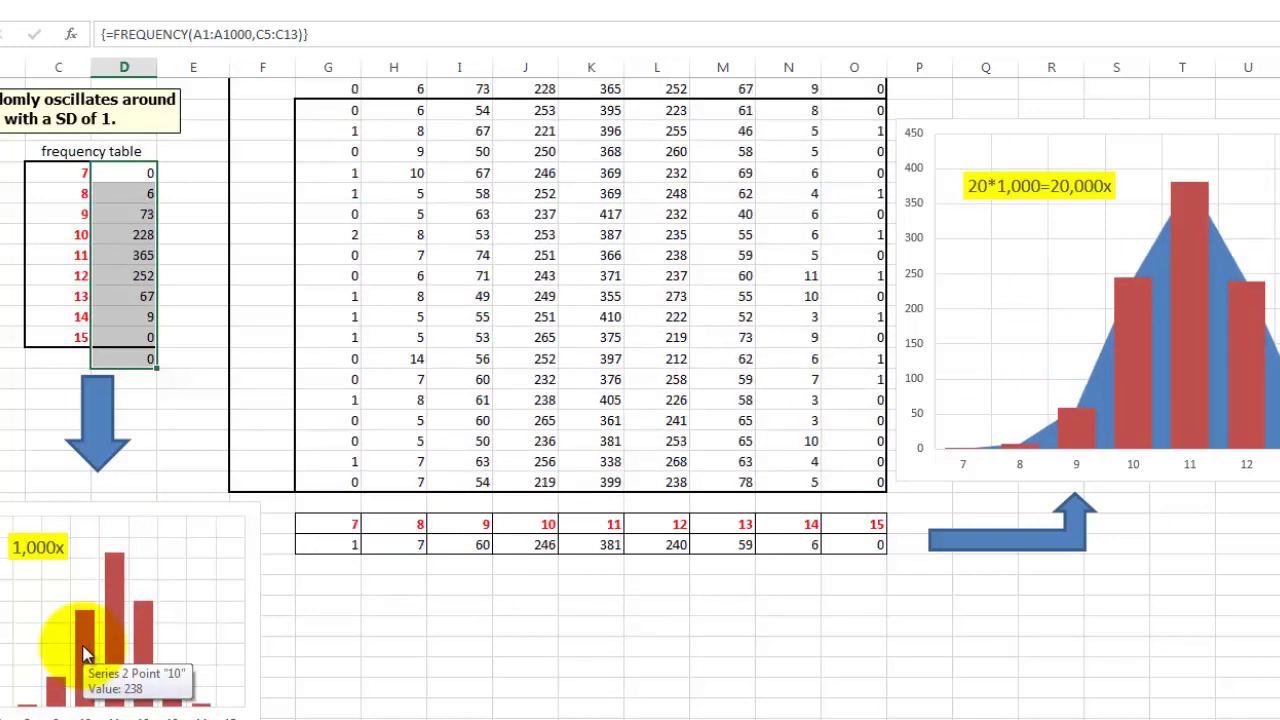
{"action": "key", "text": "F9"}
{"action": "key", "text": "F9"}
{"action": "key", "text": "F9"}
{"action": "key", "text": "F9"}
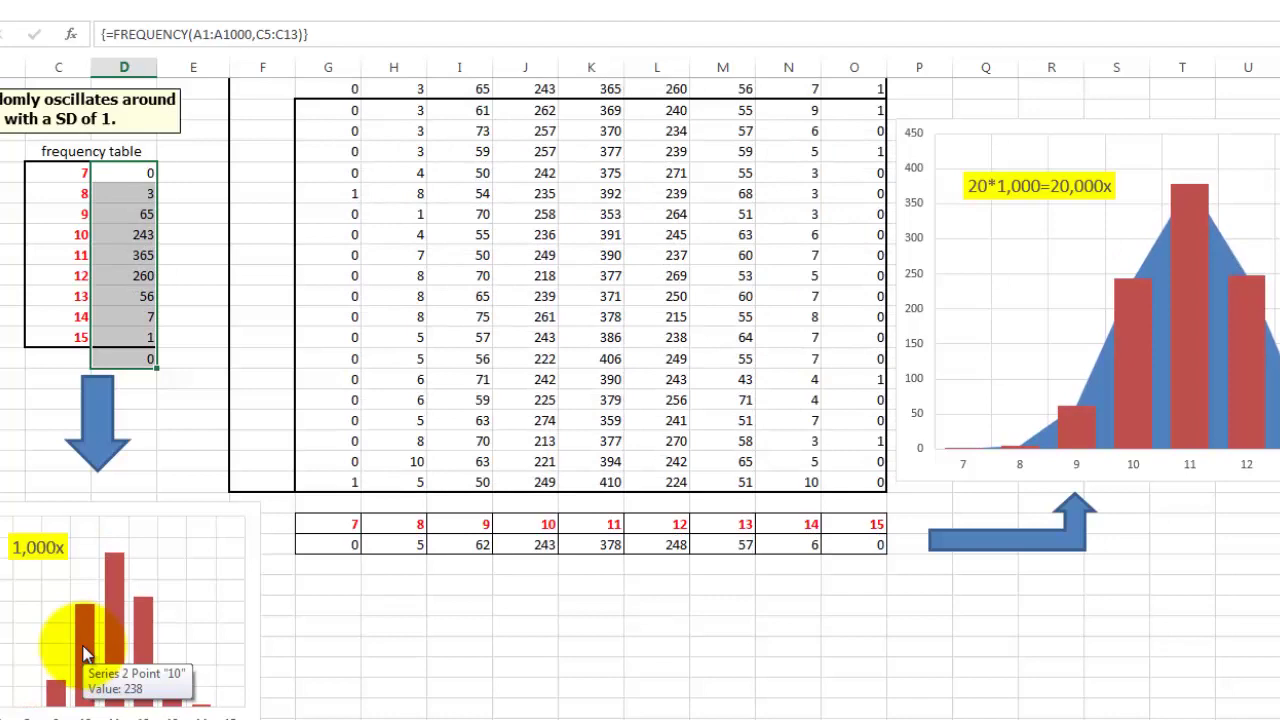
{"action": "key", "text": "F9"}
{"action": "key", "text": "F9"}
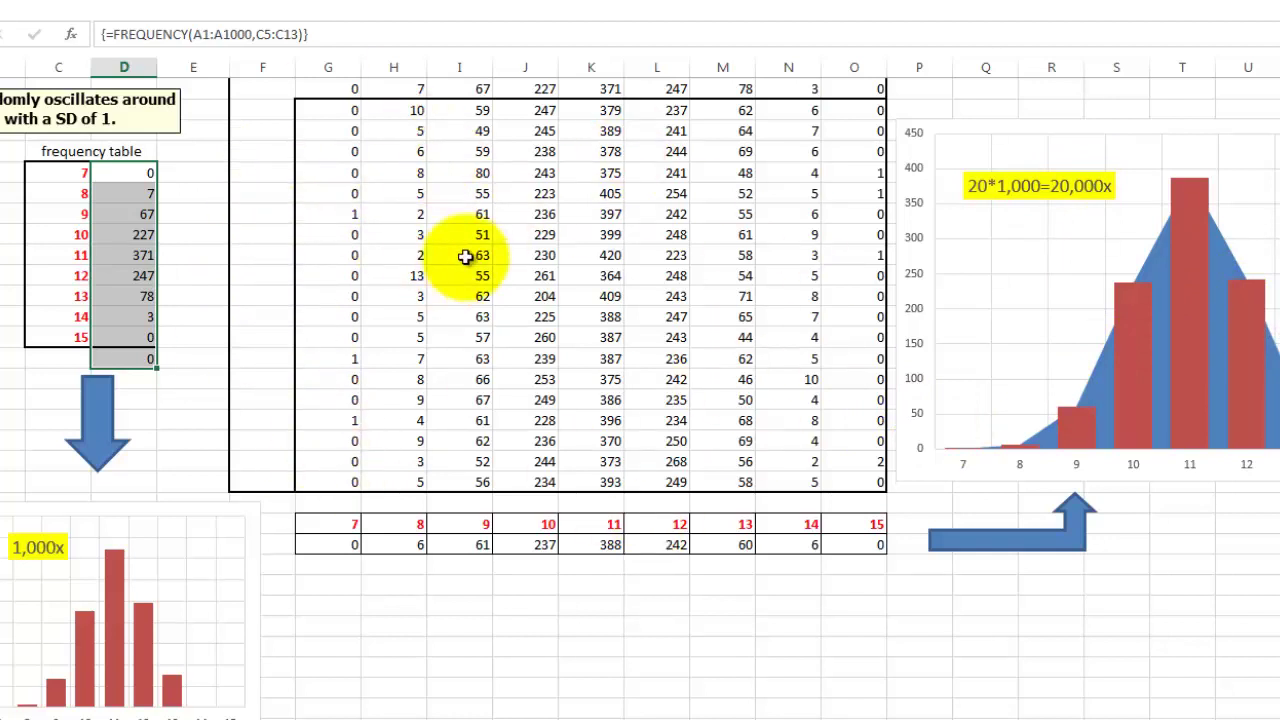
Enter =TRANSPOSE(D5:D13) as an array formula across G1:O1
{"action": "left_click_drag", "start_coordinate": [328, 88], "coordinate": [849, 91]}
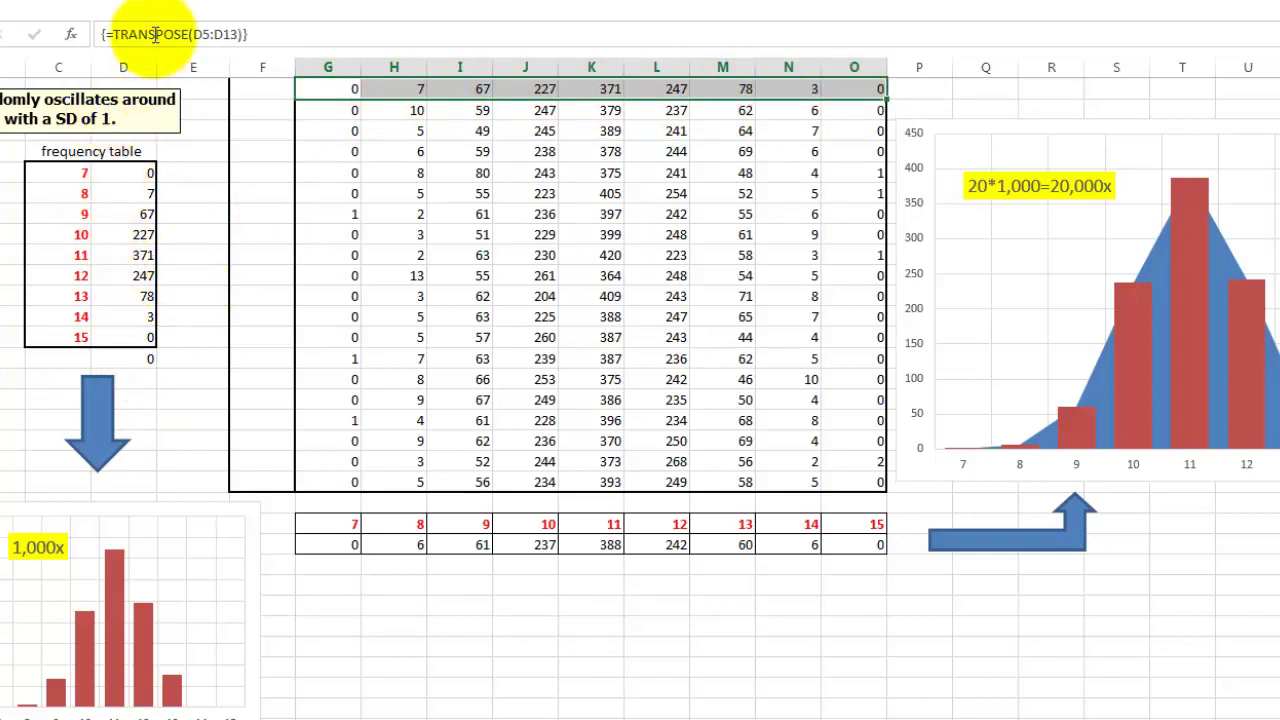
{"action": "left_click", "coordinate": [72, 35]}
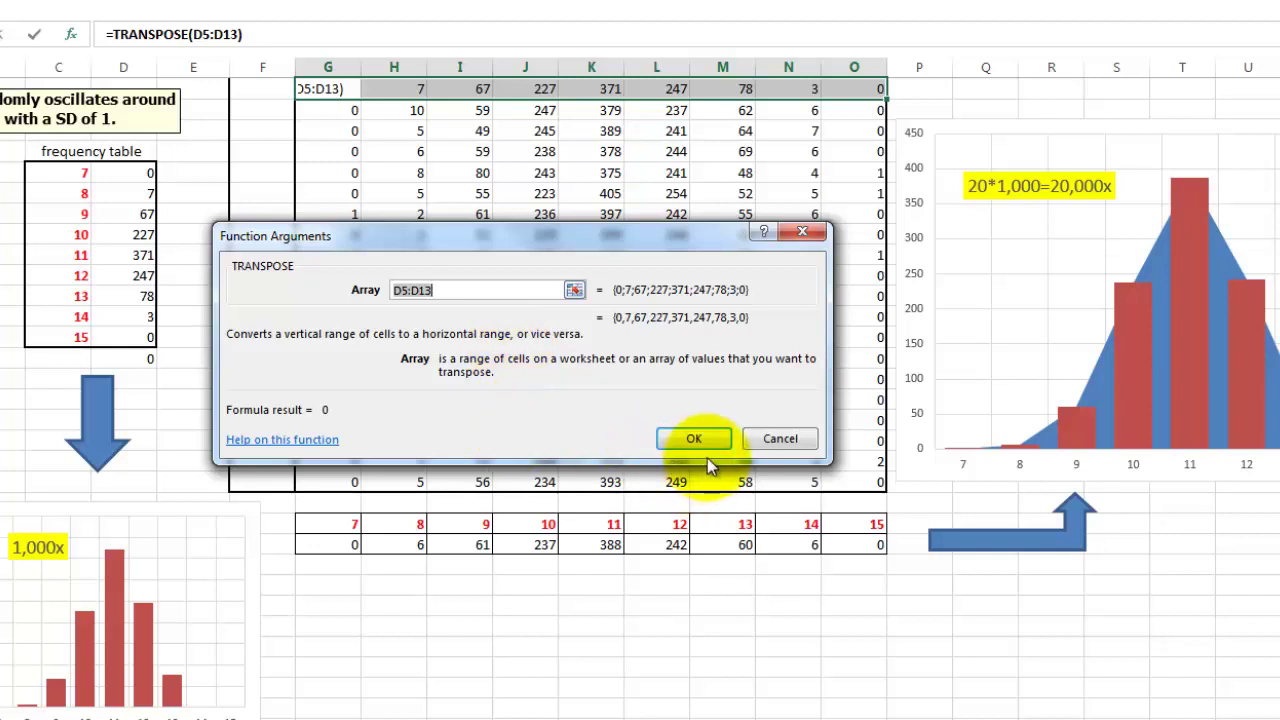
{"action": "key", "text": "ctrl+shift+Return"}
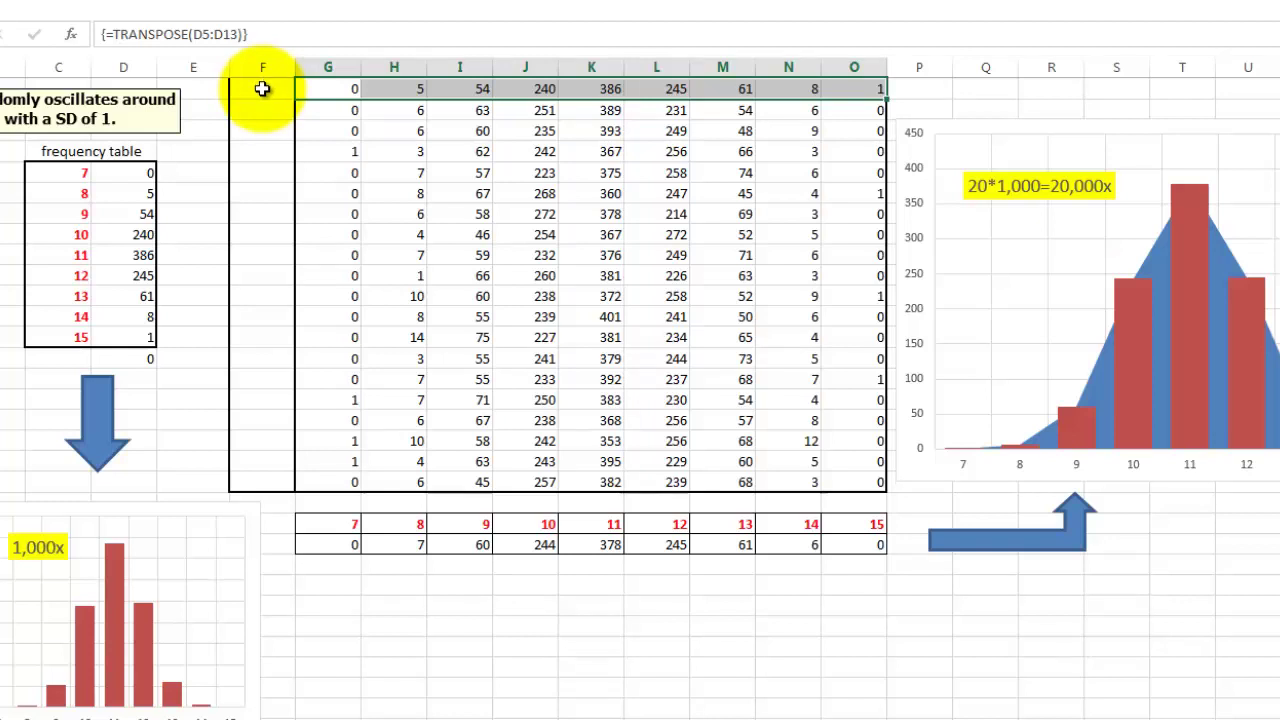
Create a what-if data table over F1:O20 with the empty cell E1 as column input cell and no row input
{"action": "left_click_drag", "start_coordinate": [262, 89], "coordinate": [843, 471]}
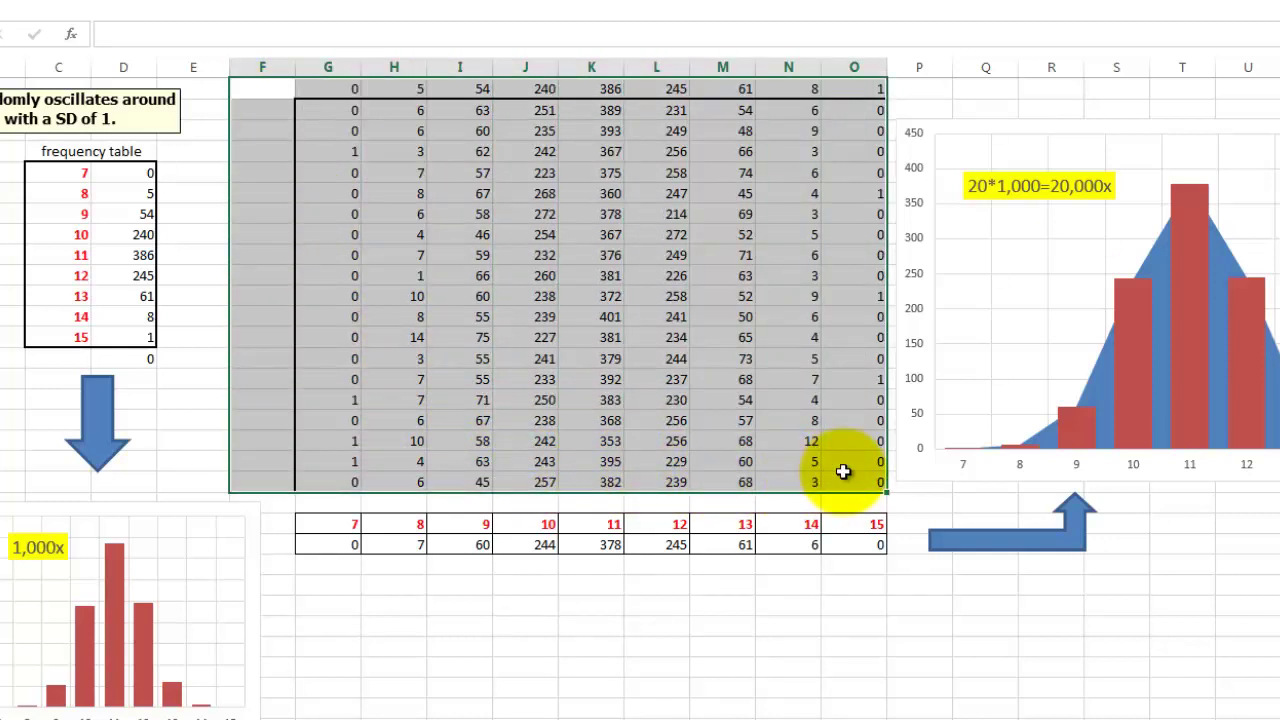
{"action": "left_click", "coordinate": [339, 114]}
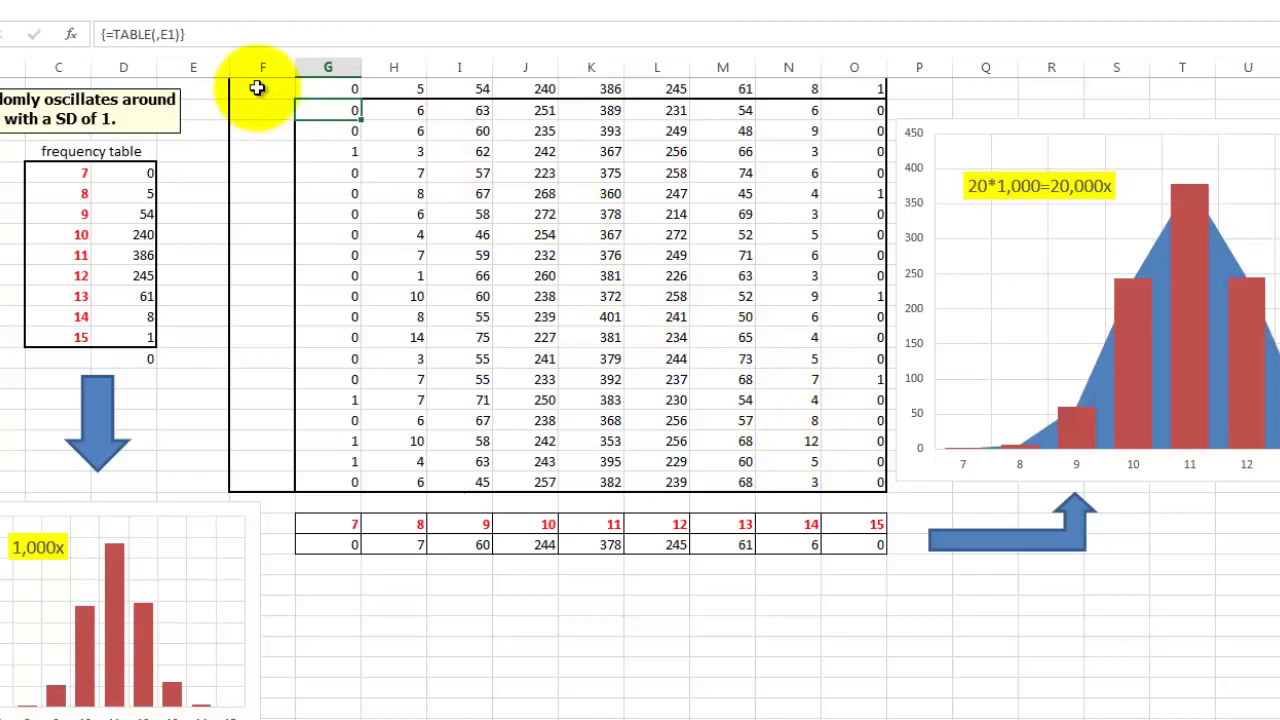
{"action": "left_click_drag", "start_coordinate": [257, 88], "coordinate": [837, 481]}
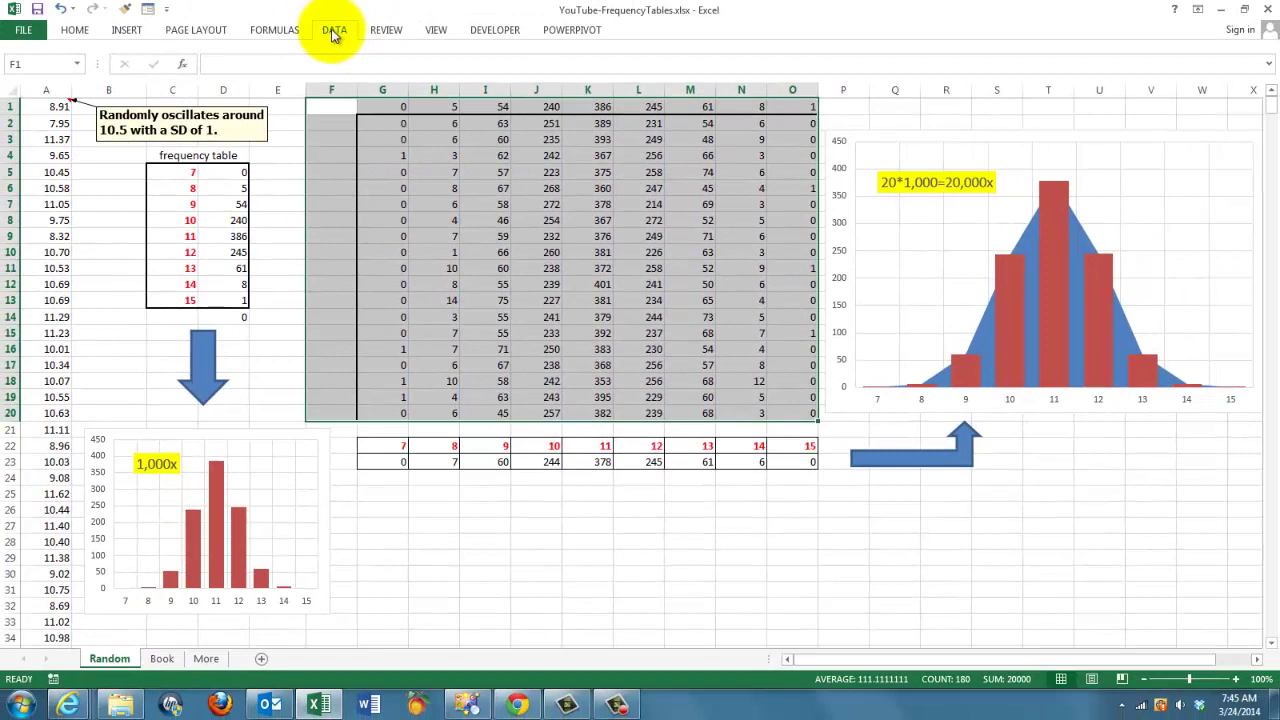
{"action": "left_click", "coordinate": [334, 33]}
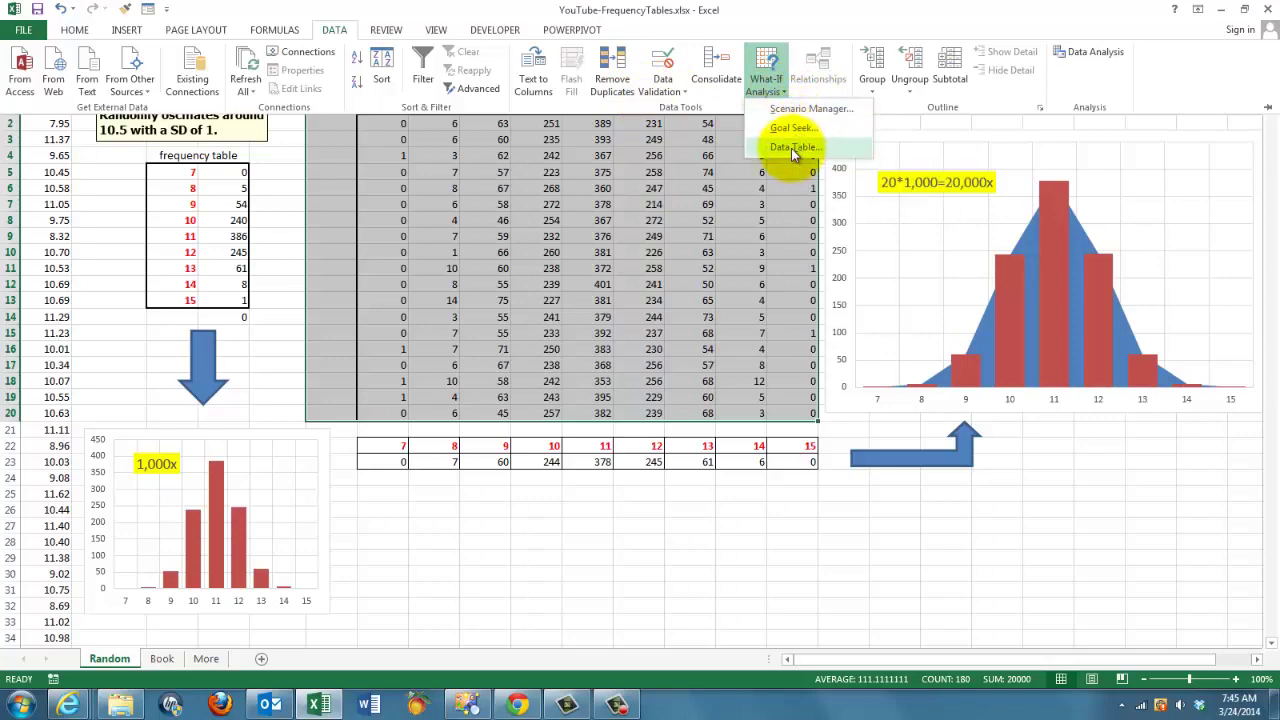
{"action": "left_click", "coordinate": [791, 148]}
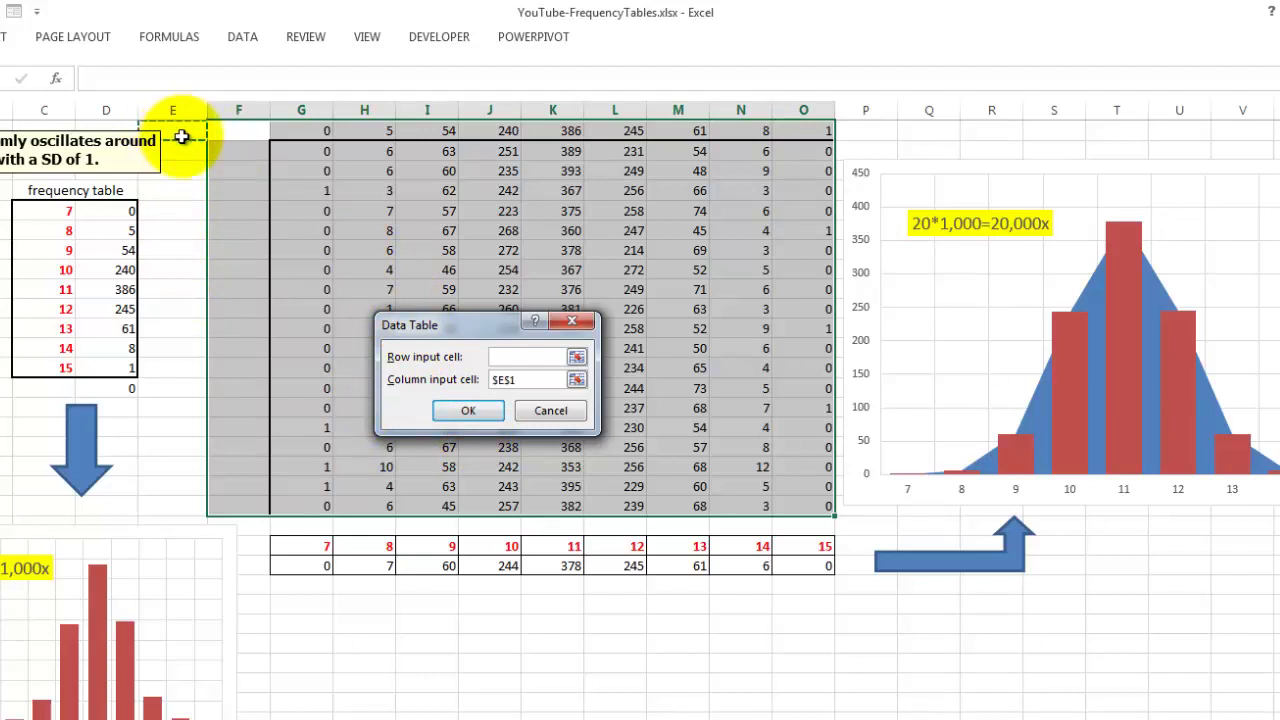
{"action": "left_click", "coordinate": [468, 411]}
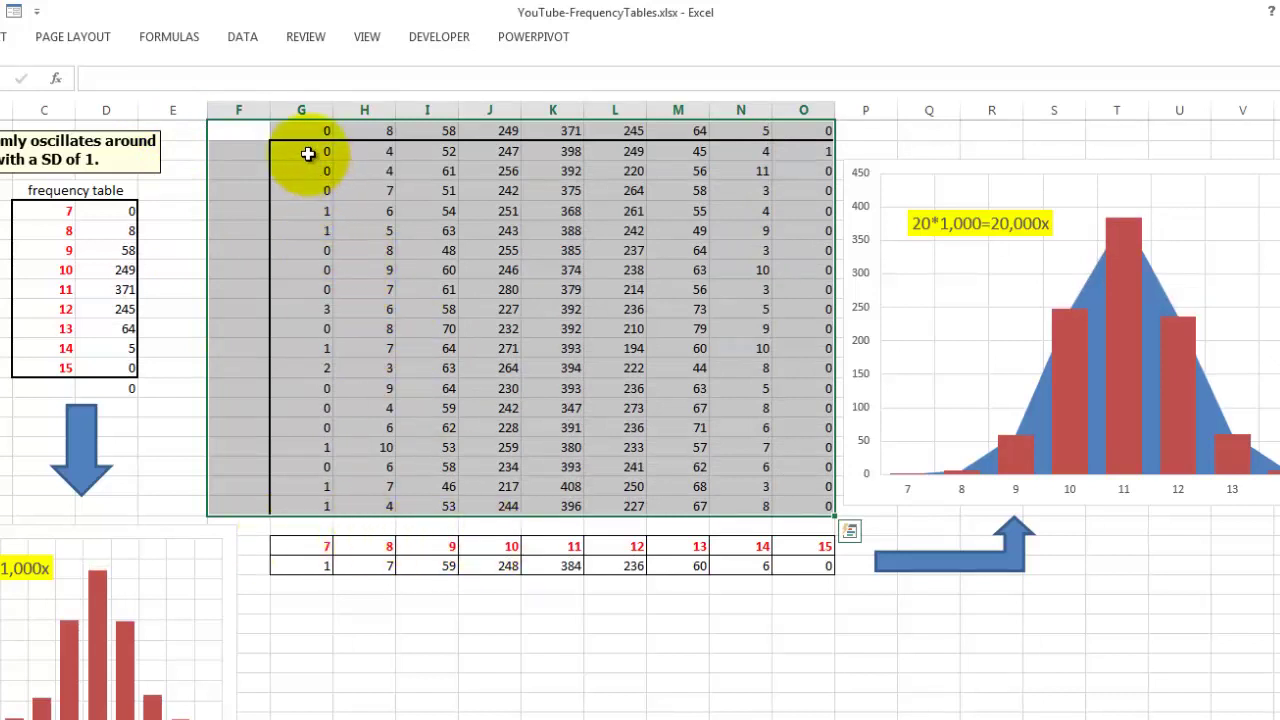
Check the data table formula in G2, then show all the sheet's formulas briefly and return to displaying values
{"action": "left_click", "coordinate": [315, 155]}
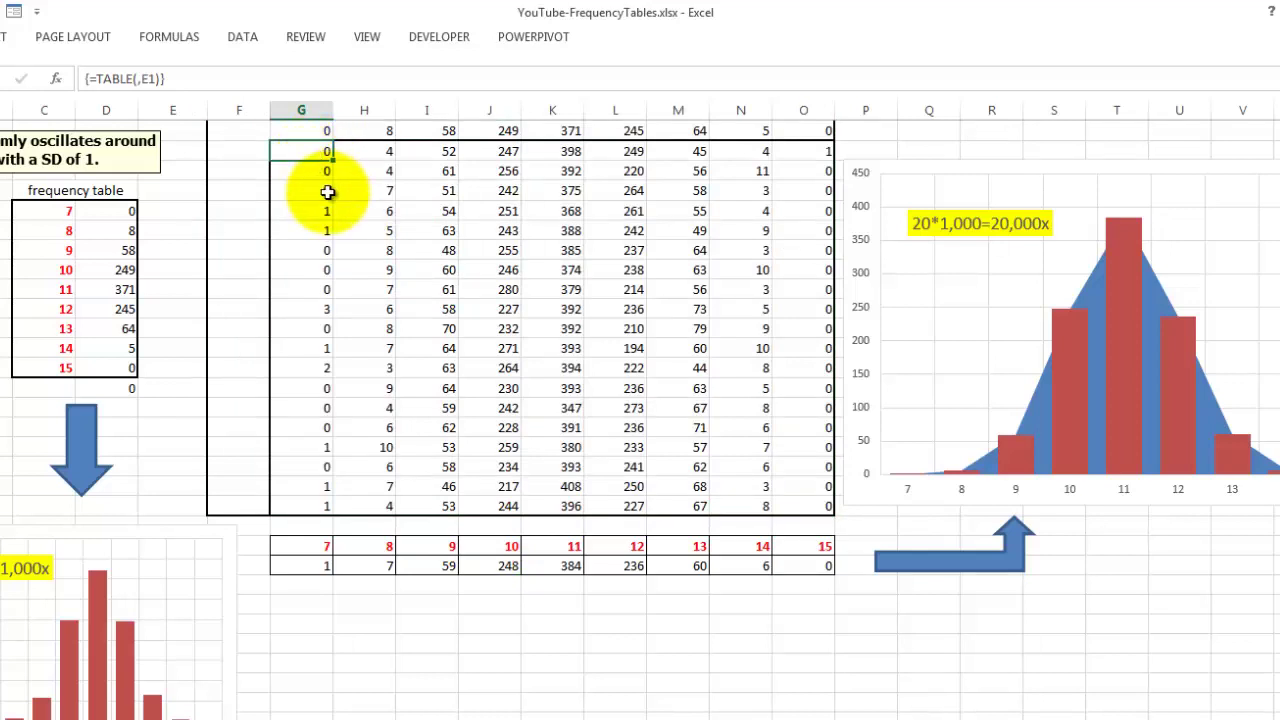
{"action": "key", "text": "ctrl+grave"}
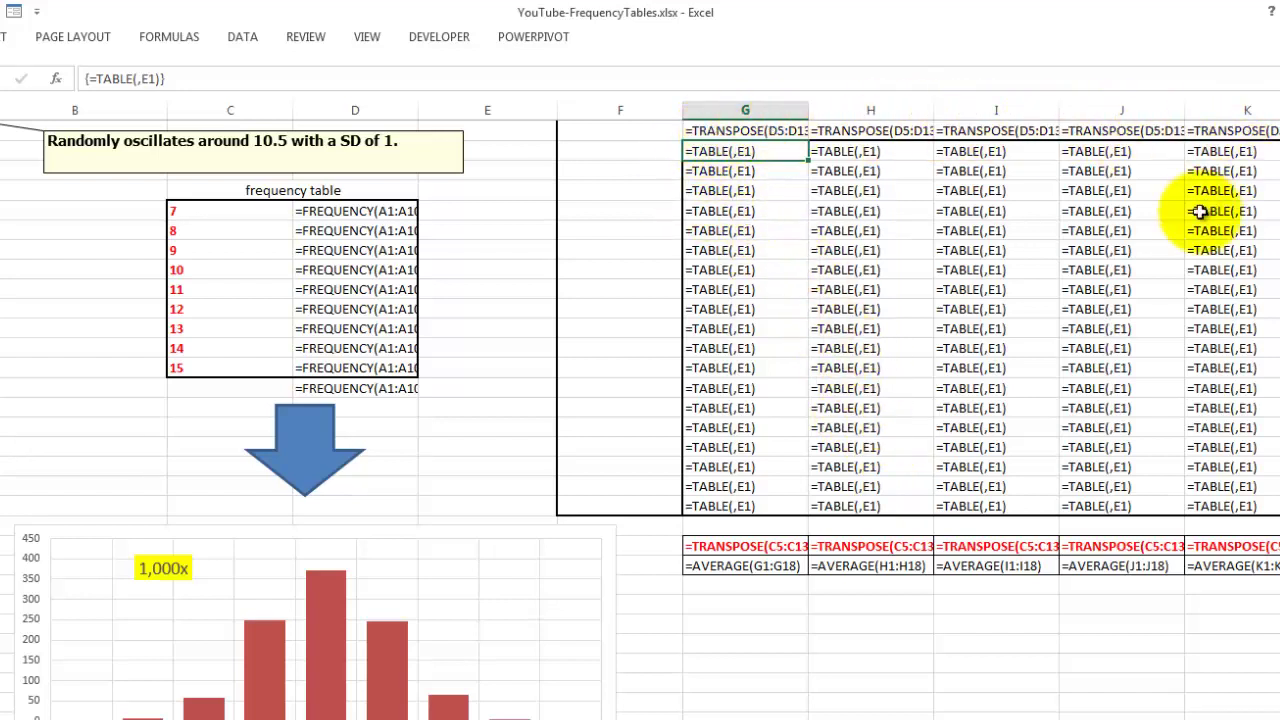
{"action": "key", "text": "ctrl+grave"}
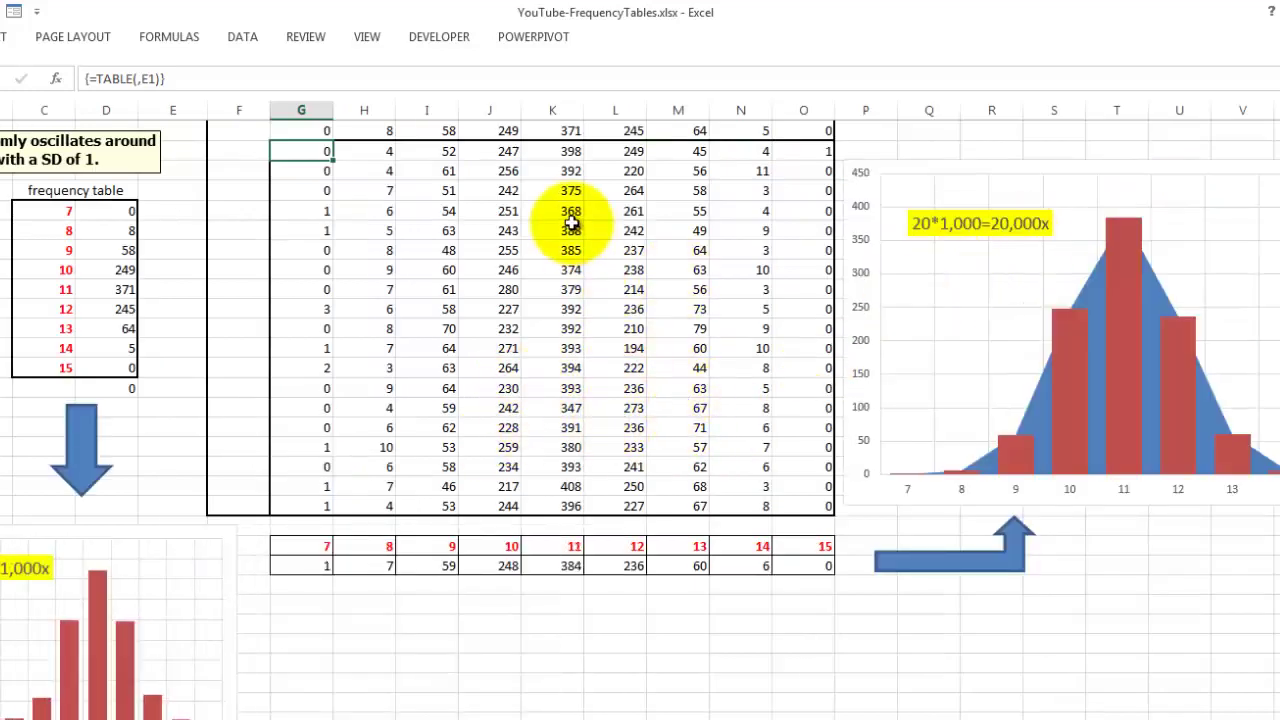
Recalculate the sheet several times to examine how the data table's simulated runs and their averages change
{"action": "key", "text": "F9"}
{"action": "key", "text": "F9"}
{"action": "key", "text": "F9"}
{"action": "key", "text": "F9"}
{"action": "key", "text": "F9"}
{"action": "key", "text": "F9"}
{"action": "key", "text": "F9"}
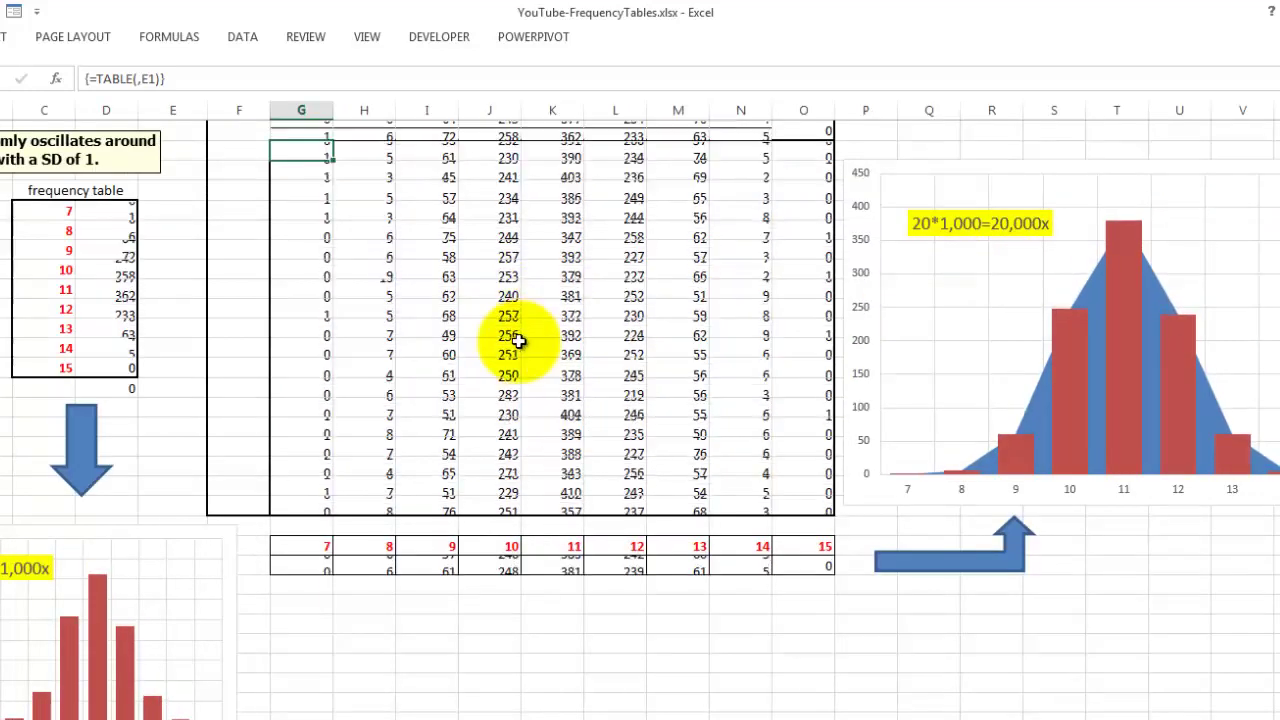
Recalculate the sheet repeatedly to compare the single-run frequency table with the averages of the 20 simulated runs
{"action": "key", "text": "F9"}
{"action": "key", "text": "F9"}
{"action": "key", "text": "F9"}
{"action": "key", "text": "F9"}
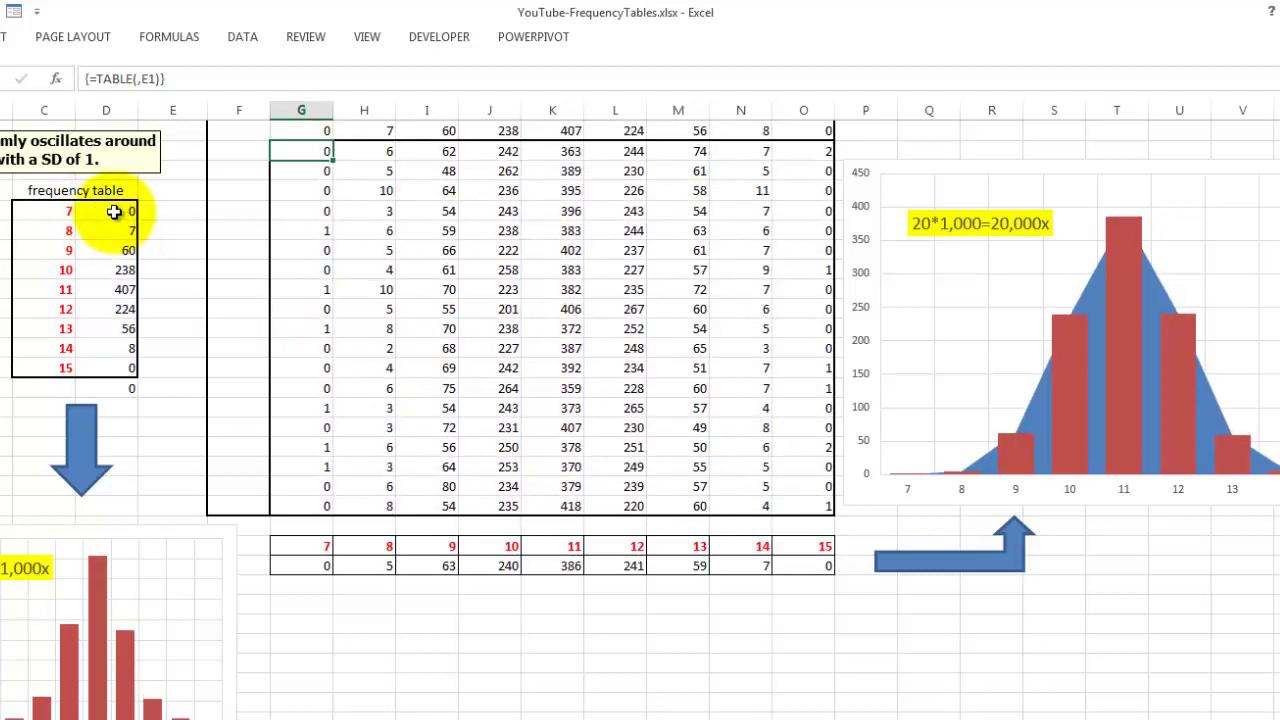
{"action": "key", "text": "F9"}
{"action": "key", "text": "F9"}
{"action": "key", "text": "F9"}
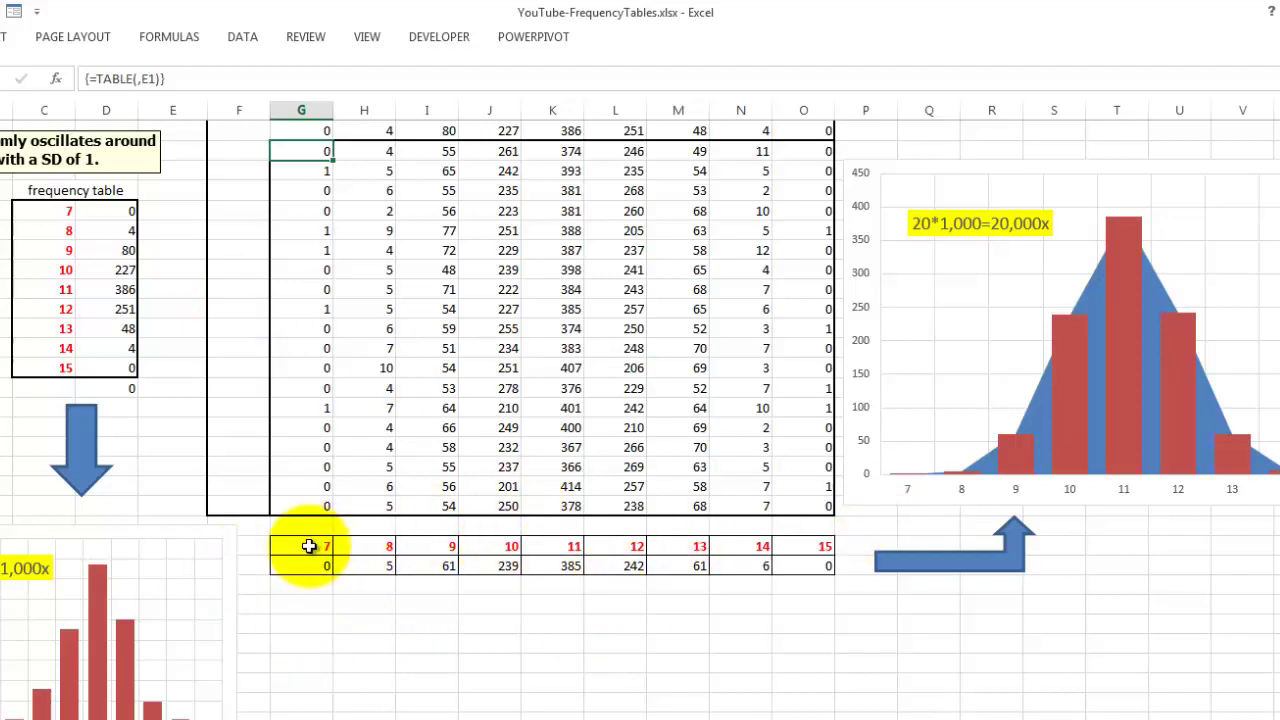
Examine the array formula behind the bin labels in G22:O22 and the average formula in G23
{"action": "left_click_drag", "start_coordinate": [316, 548], "coordinate": [792, 548]}
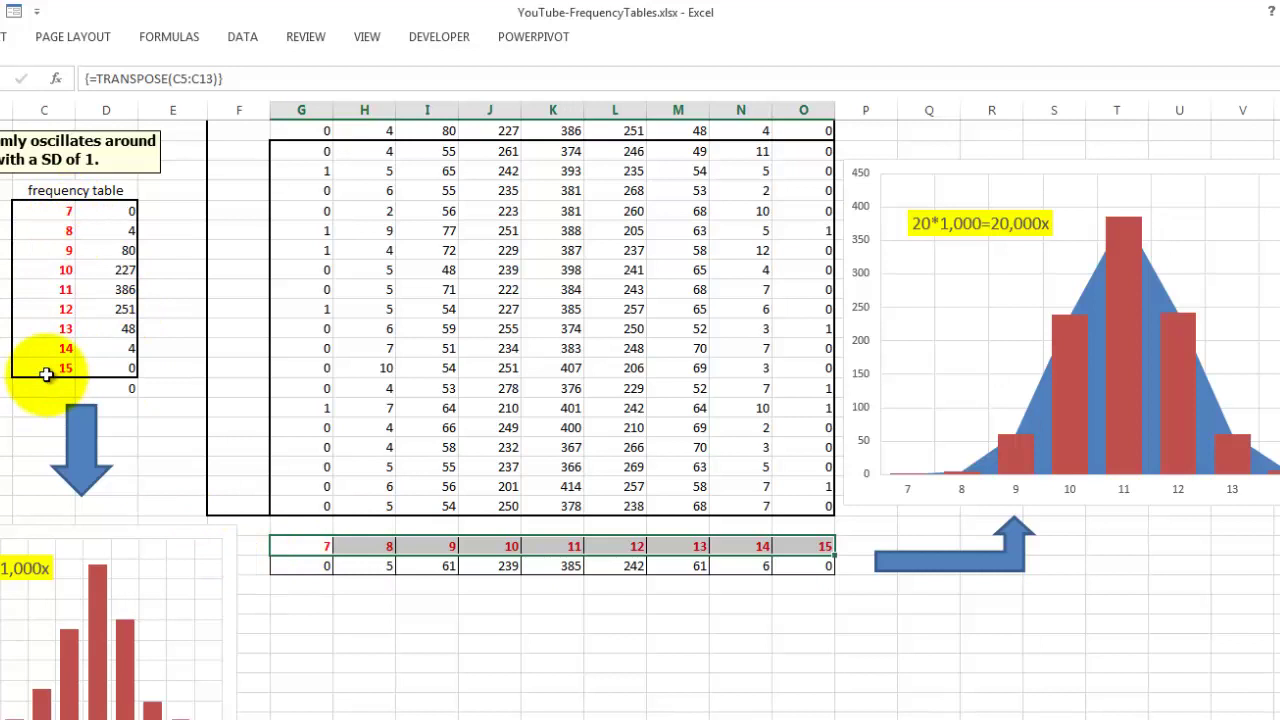
{"action": "left_click", "coordinate": [298, 566]}
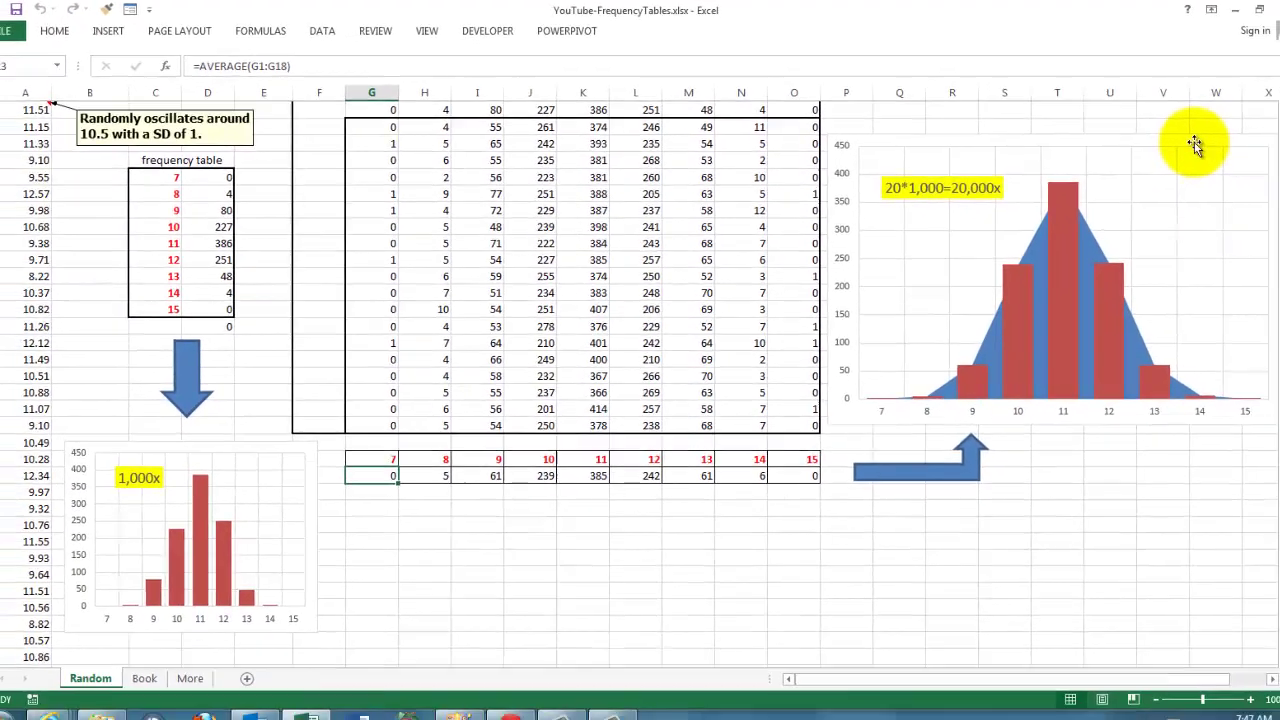
Inspect the column series of the 20*1,000=20,000x chart, and review Series1's values range in the chart's data source settings
{"action": "left_click", "coordinate": [1272, 195]}
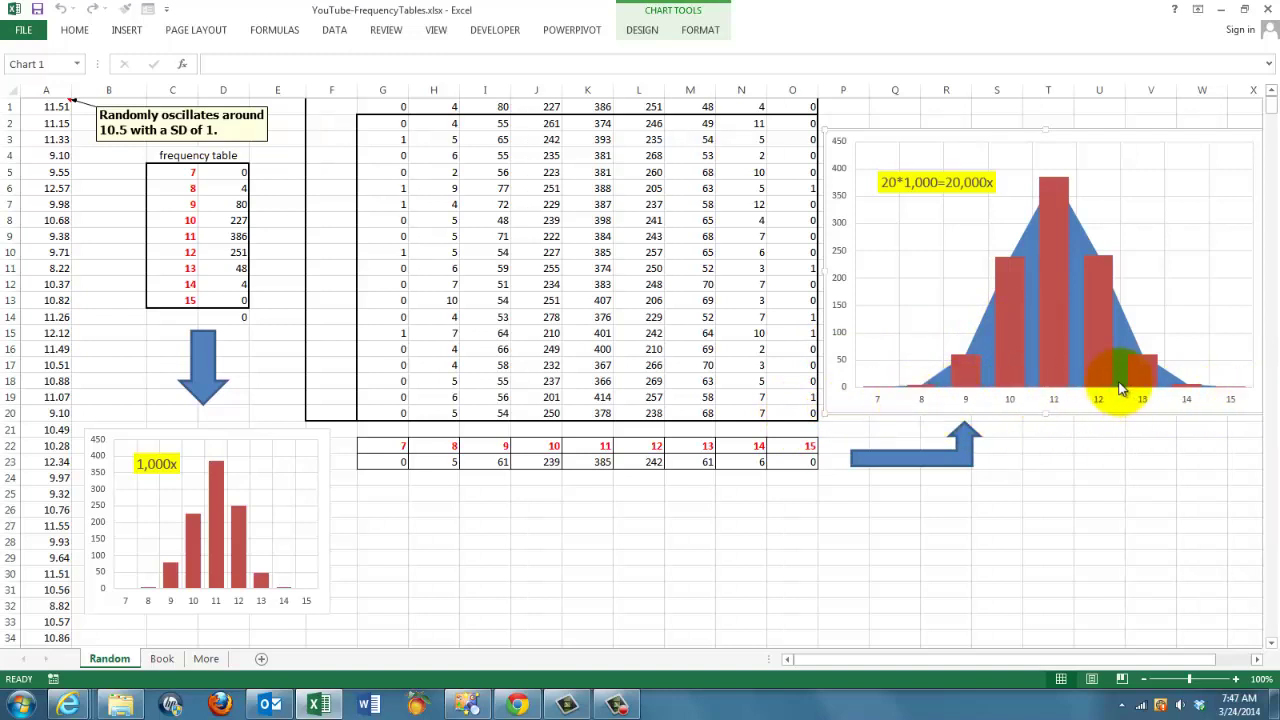
{"action": "left_click", "coordinate": [1053, 317]}
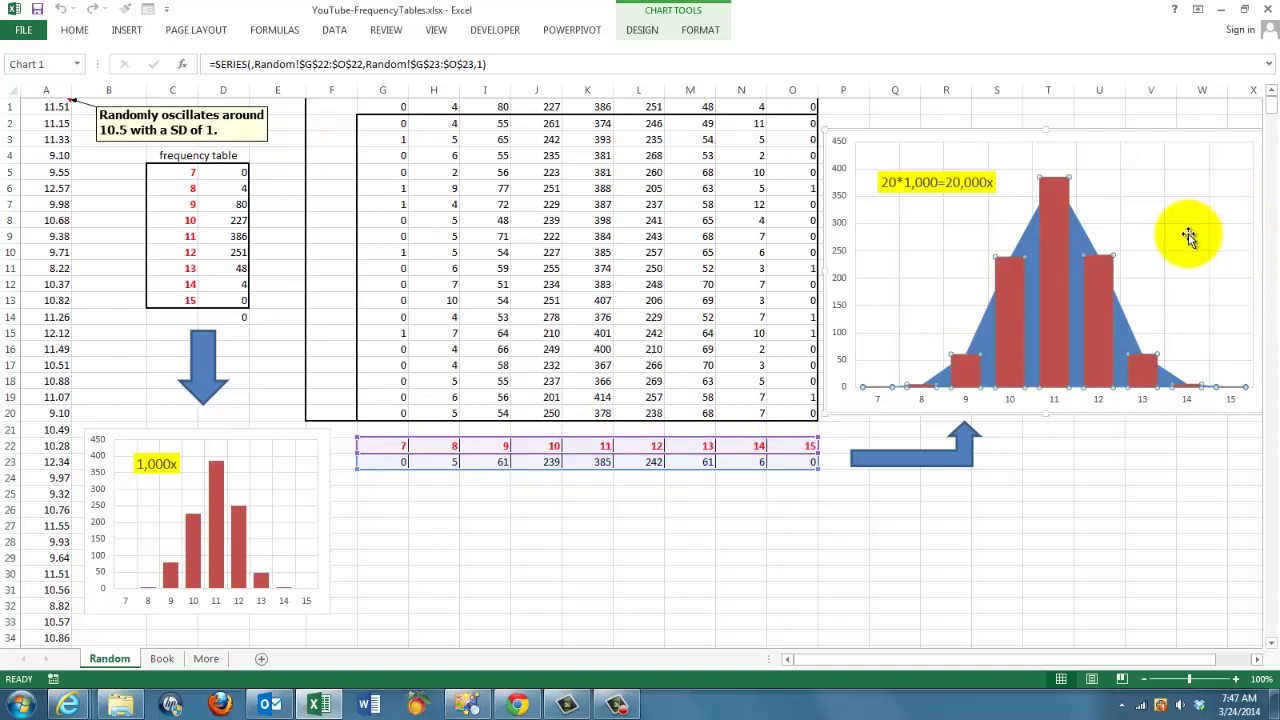
{"action": "right_click", "coordinate": [1148, 243]}
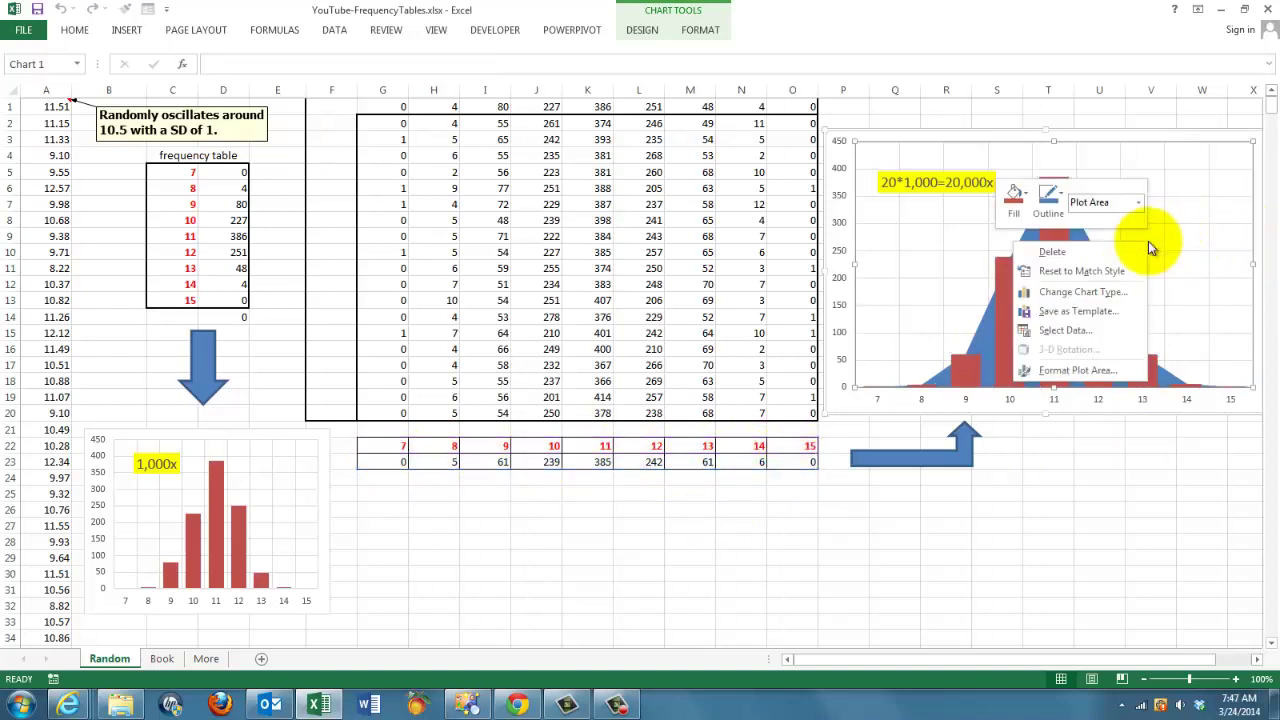
{"action": "left_click", "coordinate": [1076, 330]}
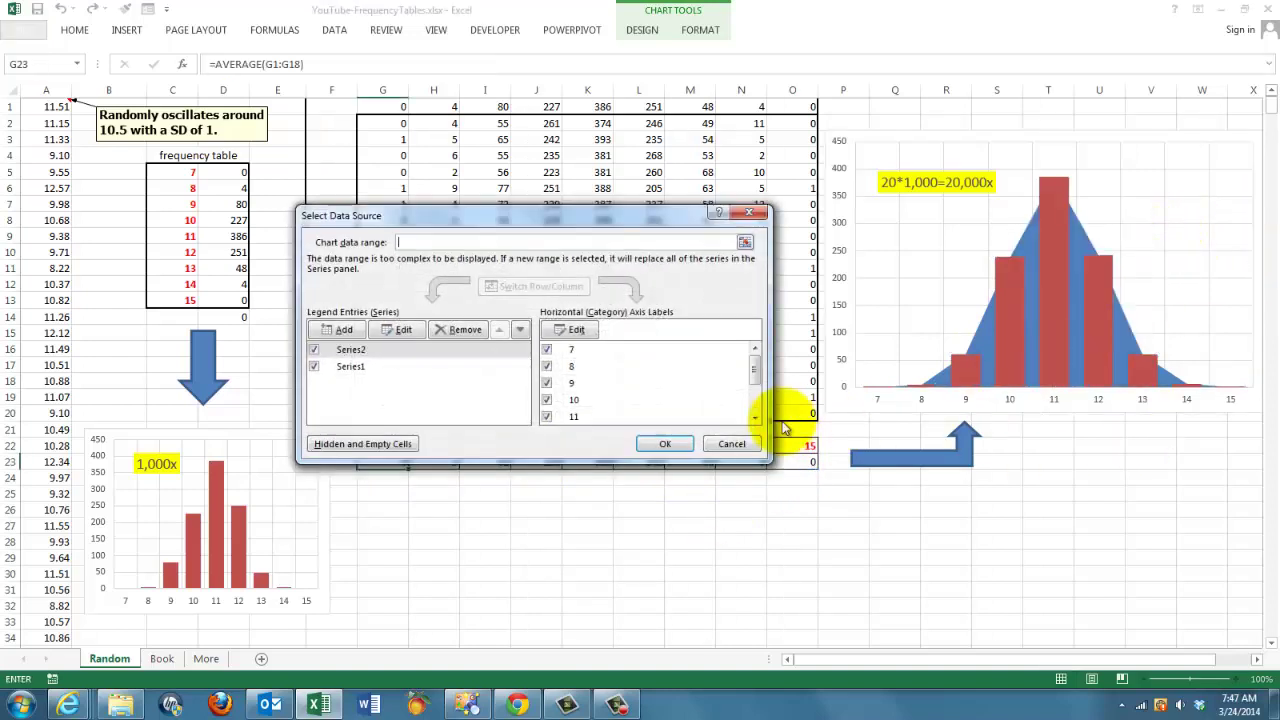
{"action": "left_click", "coordinate": [352, 370]}
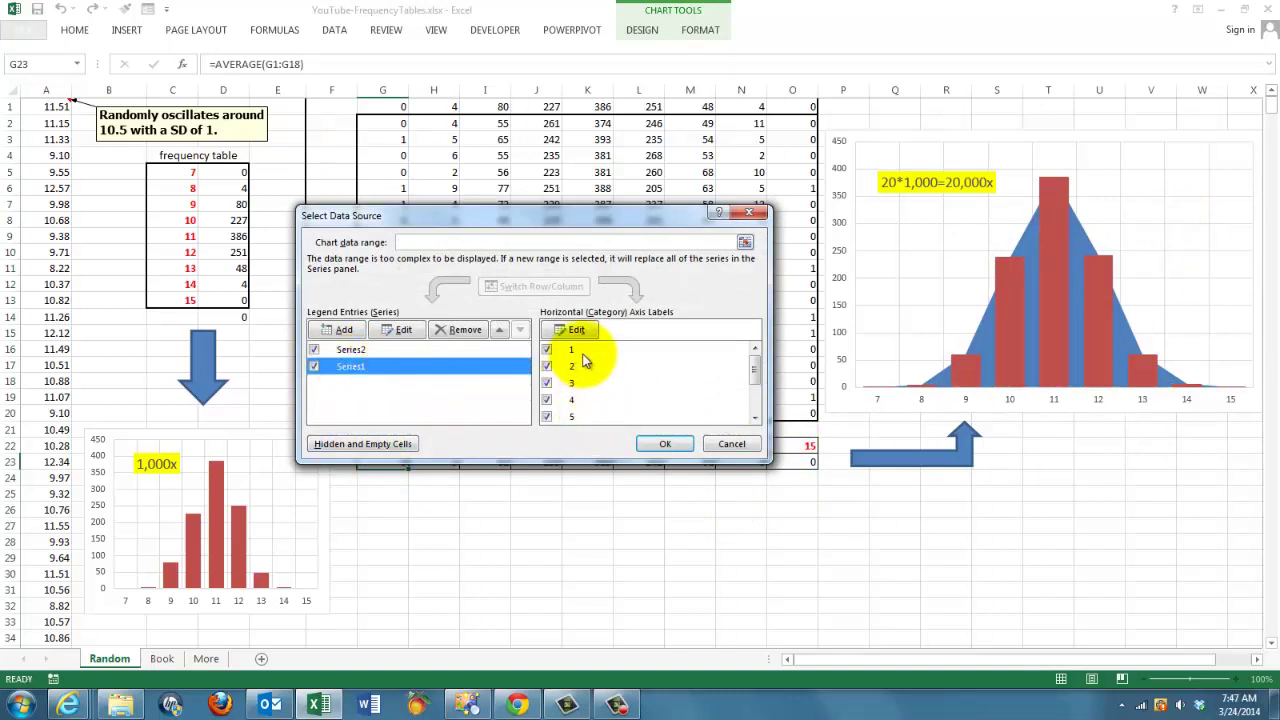
{"action": "left_click", "coordinate": [403, 331]}
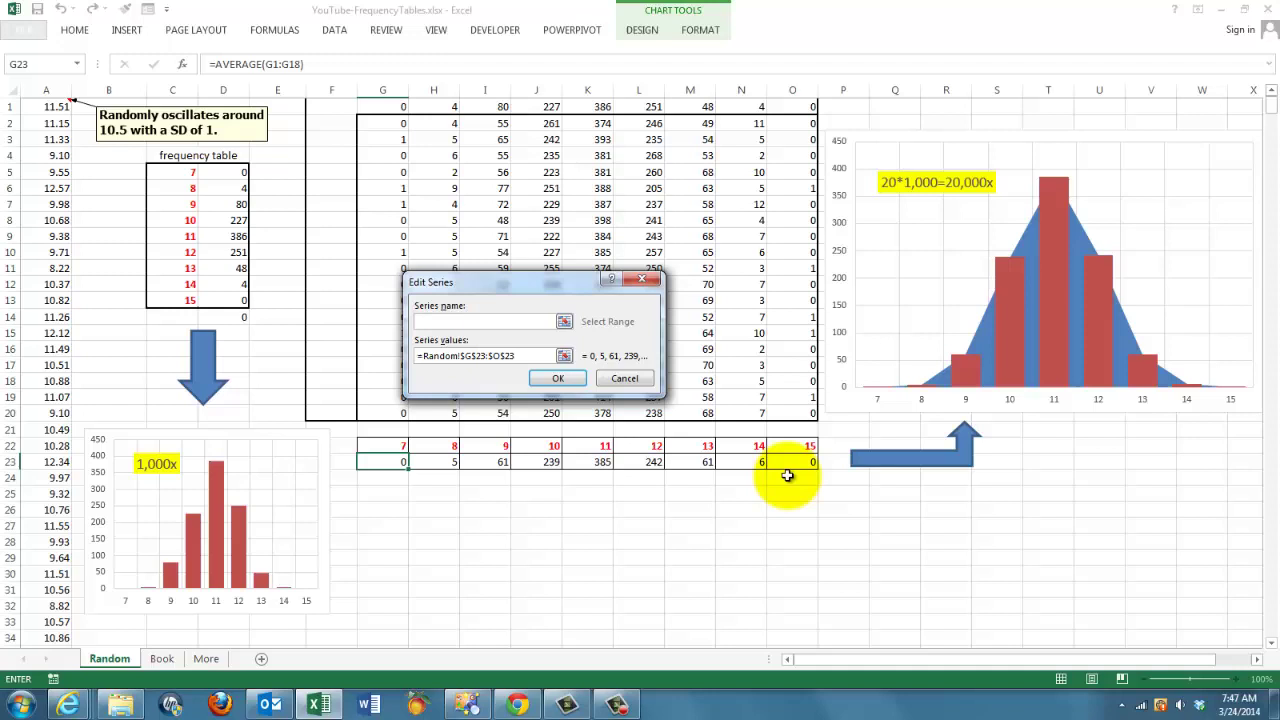
{"action": "left_click", "coordinate": [558, 379]}
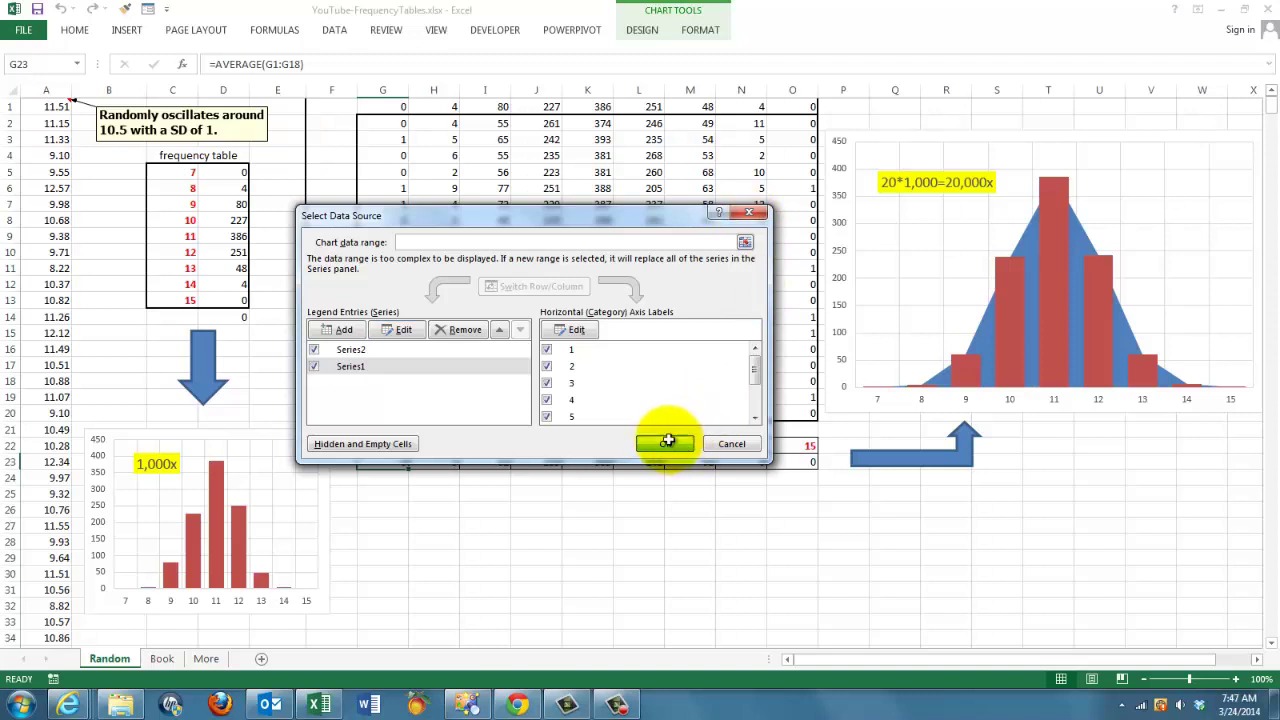
{"action": "left_click", "coordinate": [665, 443]}
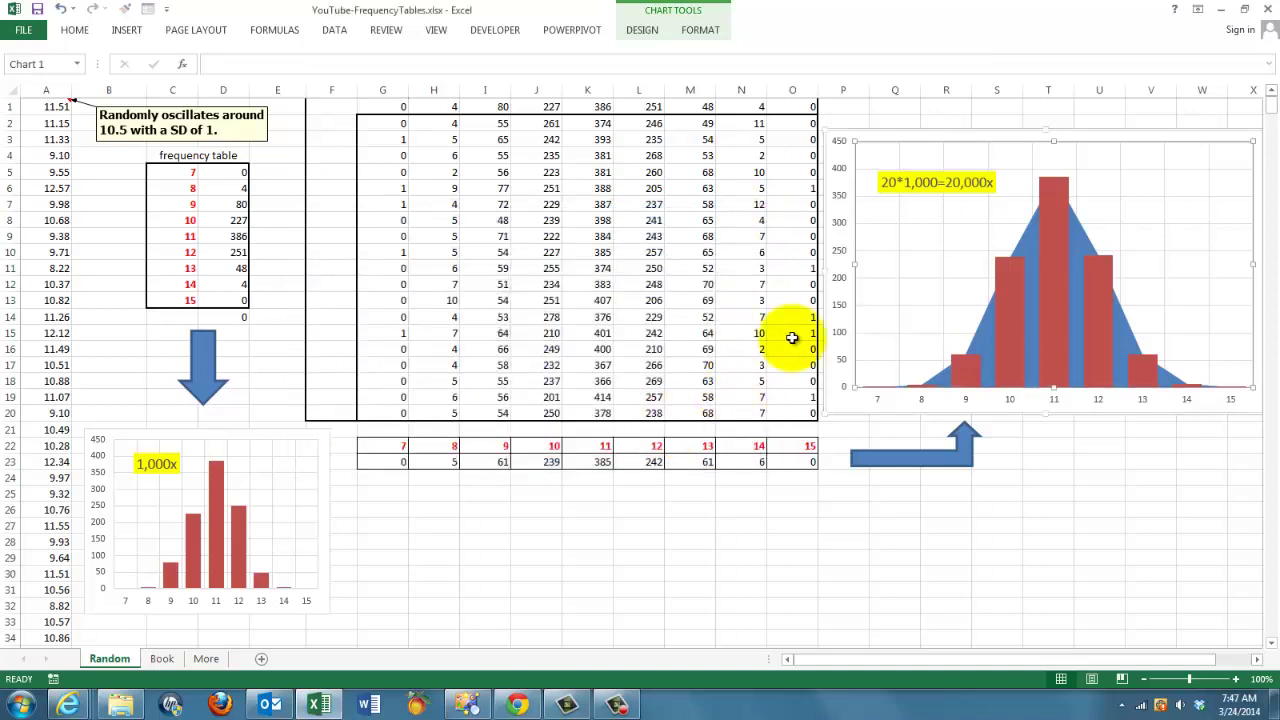
Review the combo chart type settings of the 20,000x chart, including the chart types available for Series1
{"action": "right_click", "coordinate": [1128, 339]}
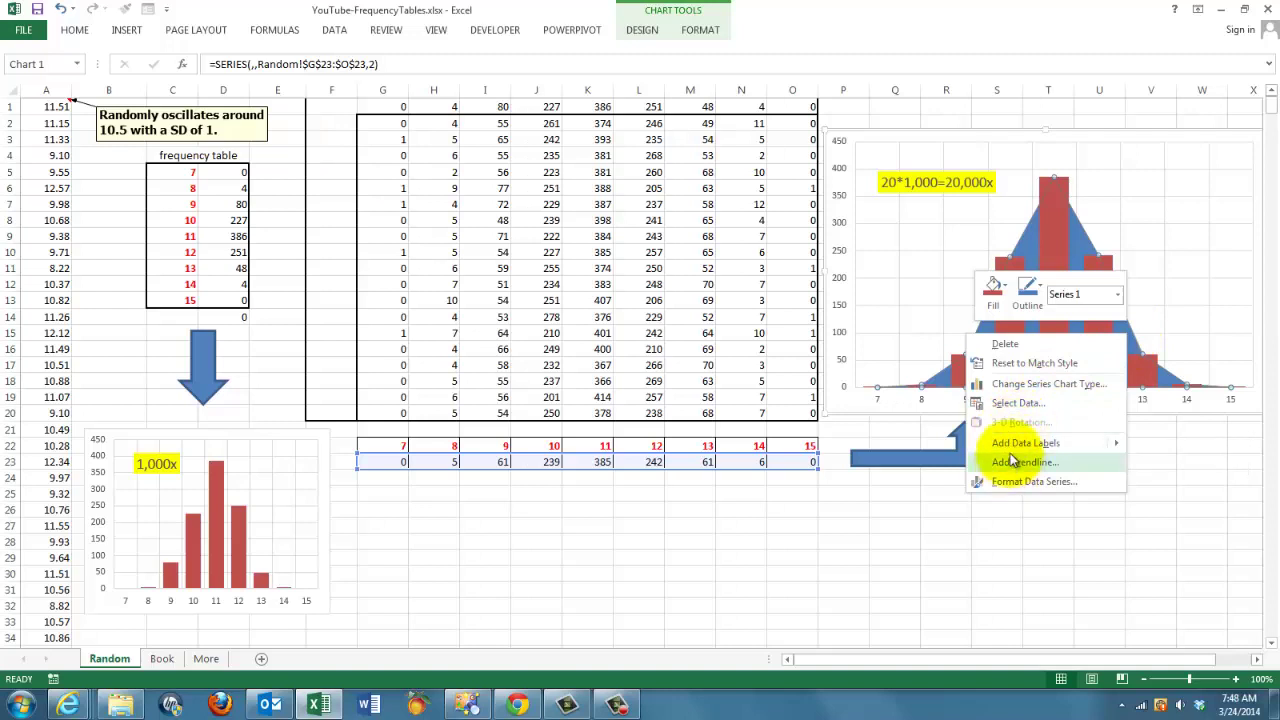
{"action": "left_click", "coordinate": [1065, 384]}
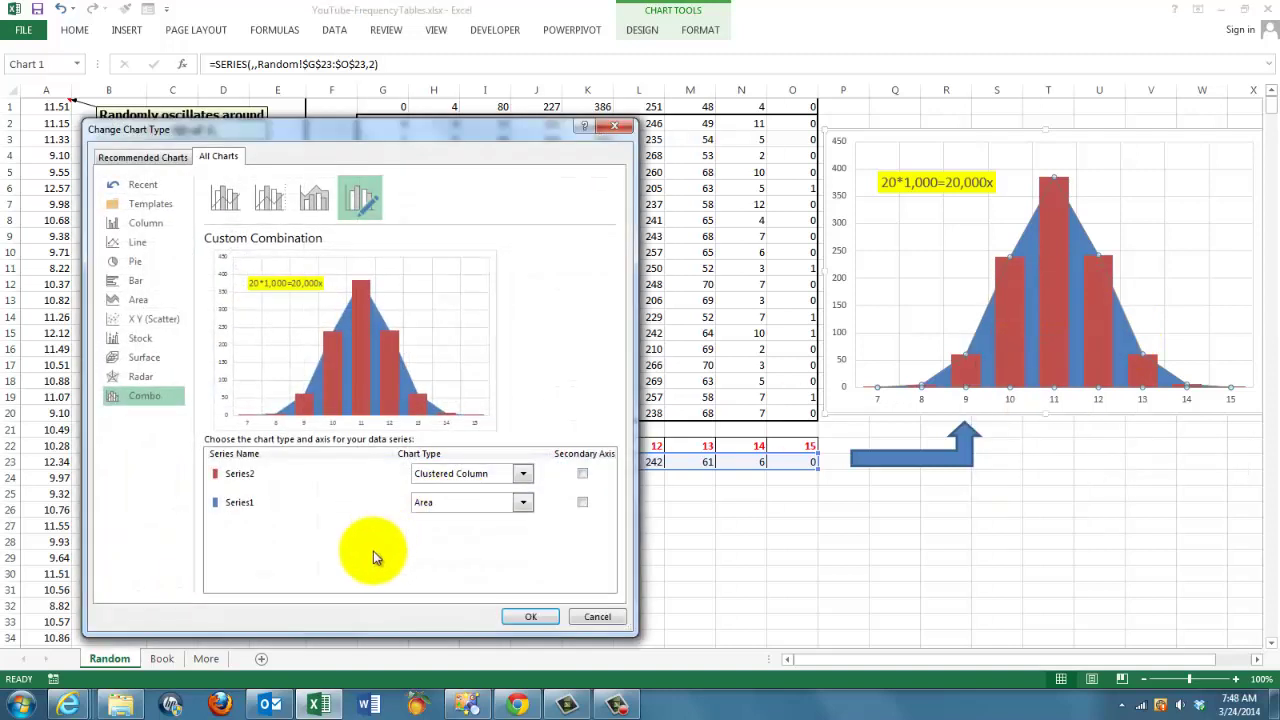
{"action": "left_click", "coordinate": [521, 505]}
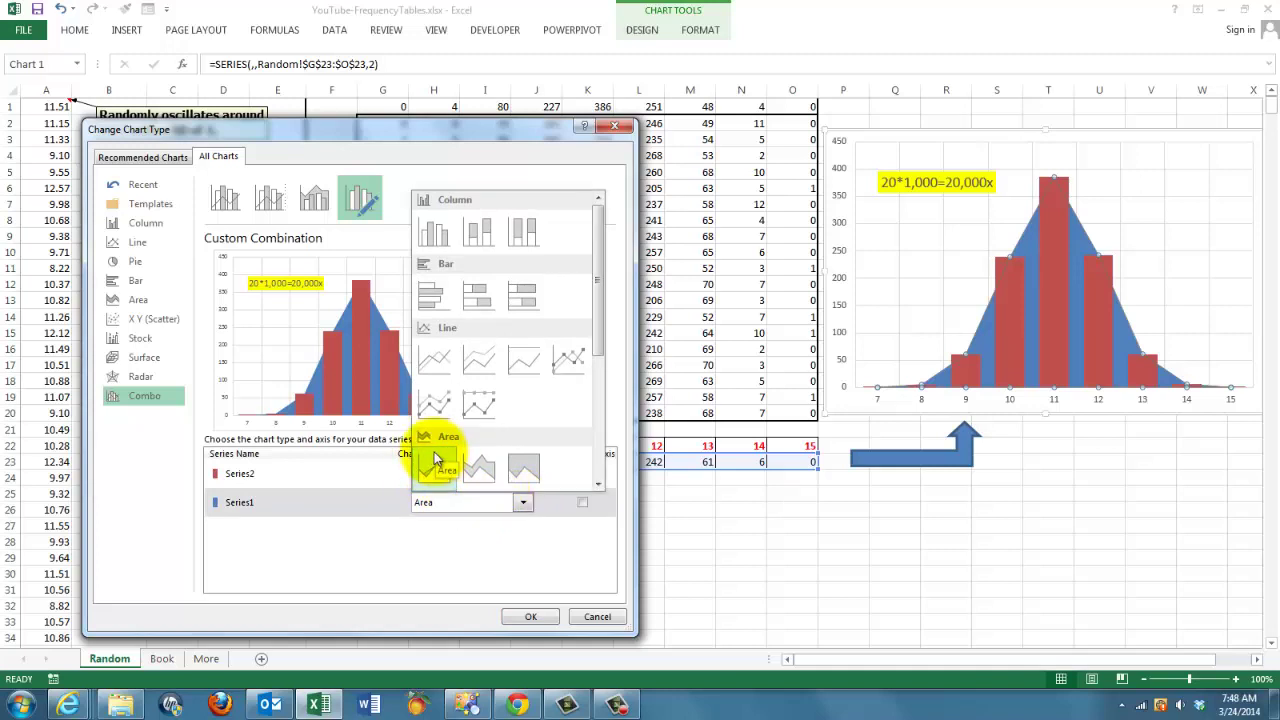
{"action": "left_click", "coordinate": [538, 618]}
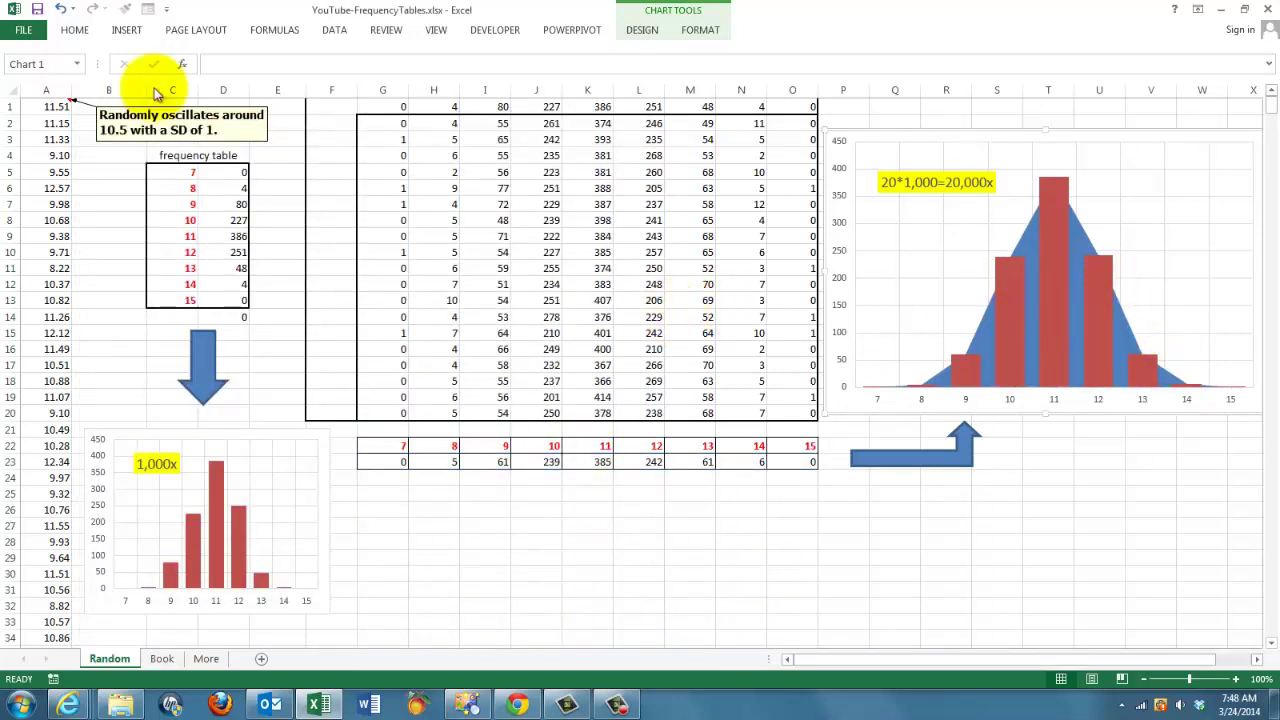
Select A1 with its NORM.INV formula and recalculate many times to compare how much the 1,000x and 20,000x charts fluctuate
{"action": "left_click", "coordinate": [48, 108]}
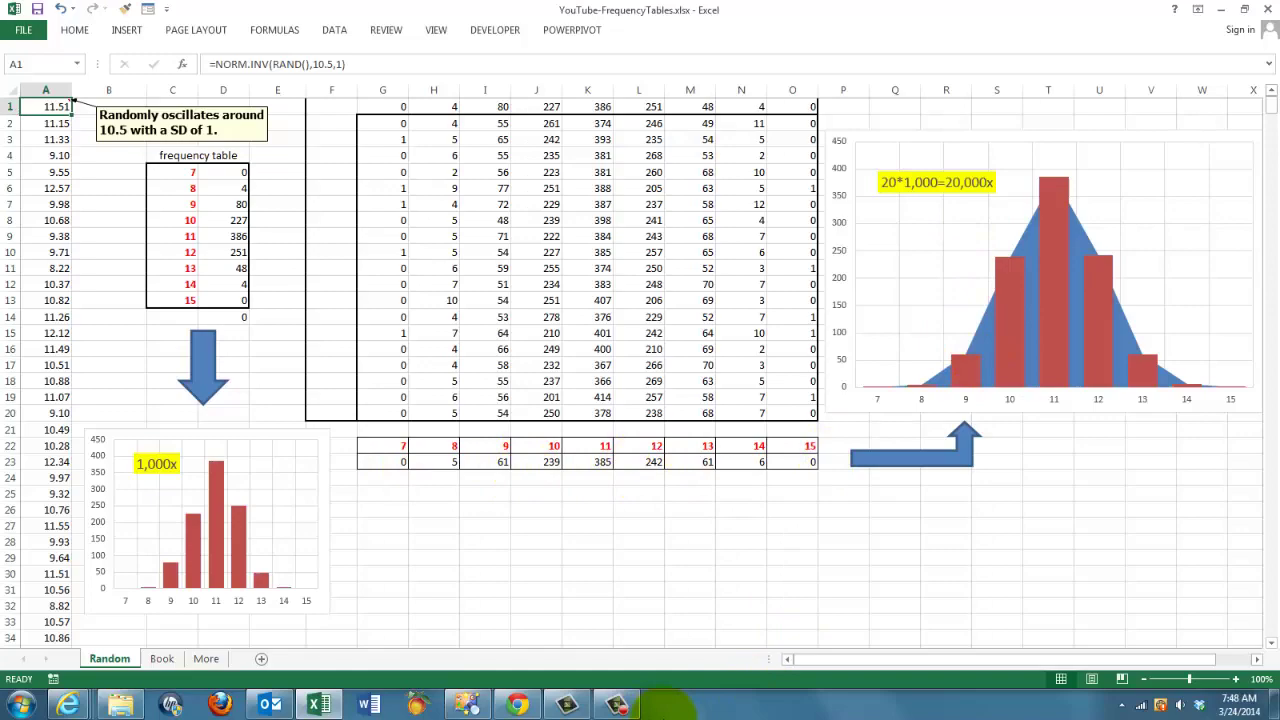
{"action": "key", "text": "F9"}
{"action": "key", "text": "F9"}
{"action": "key", "text": "F9"}
{"action": "key", "text": "F9"}
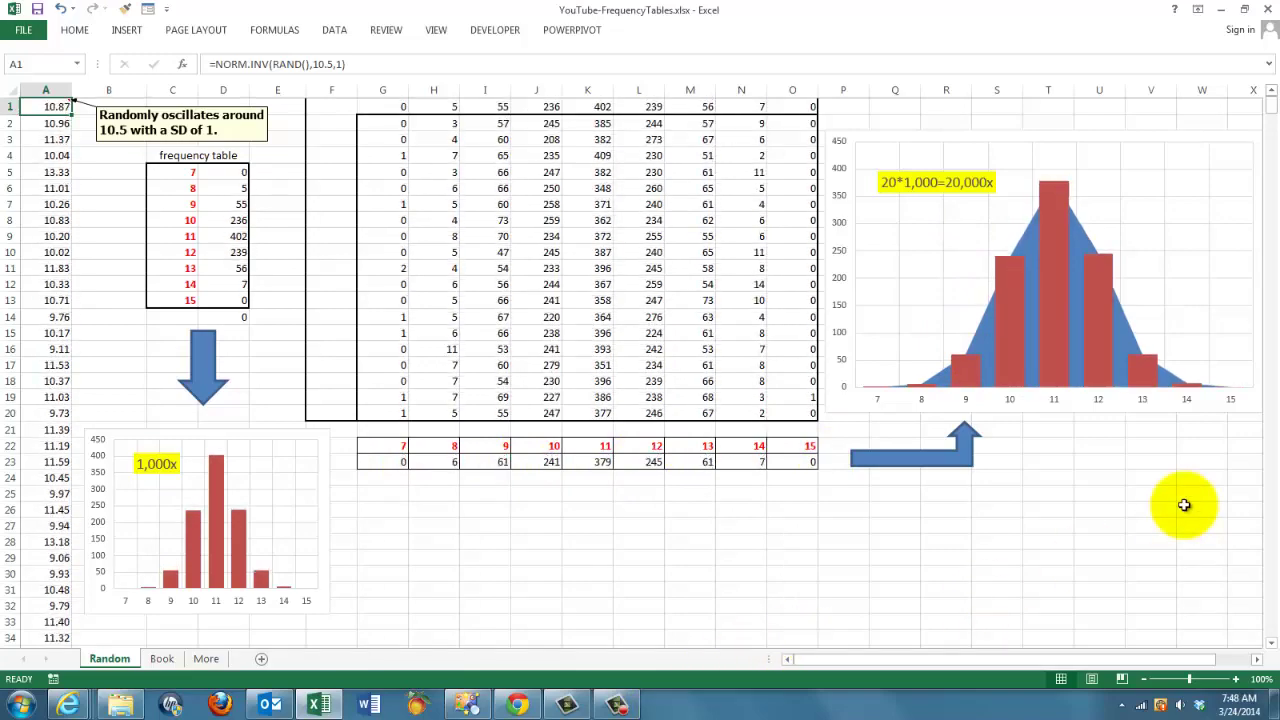
{"action": "key", "text": "F9"}
{"action": "key", "text": "F9"}
{"action": "key", "text": "F9"}
{"action": "key", "text": "F9"}
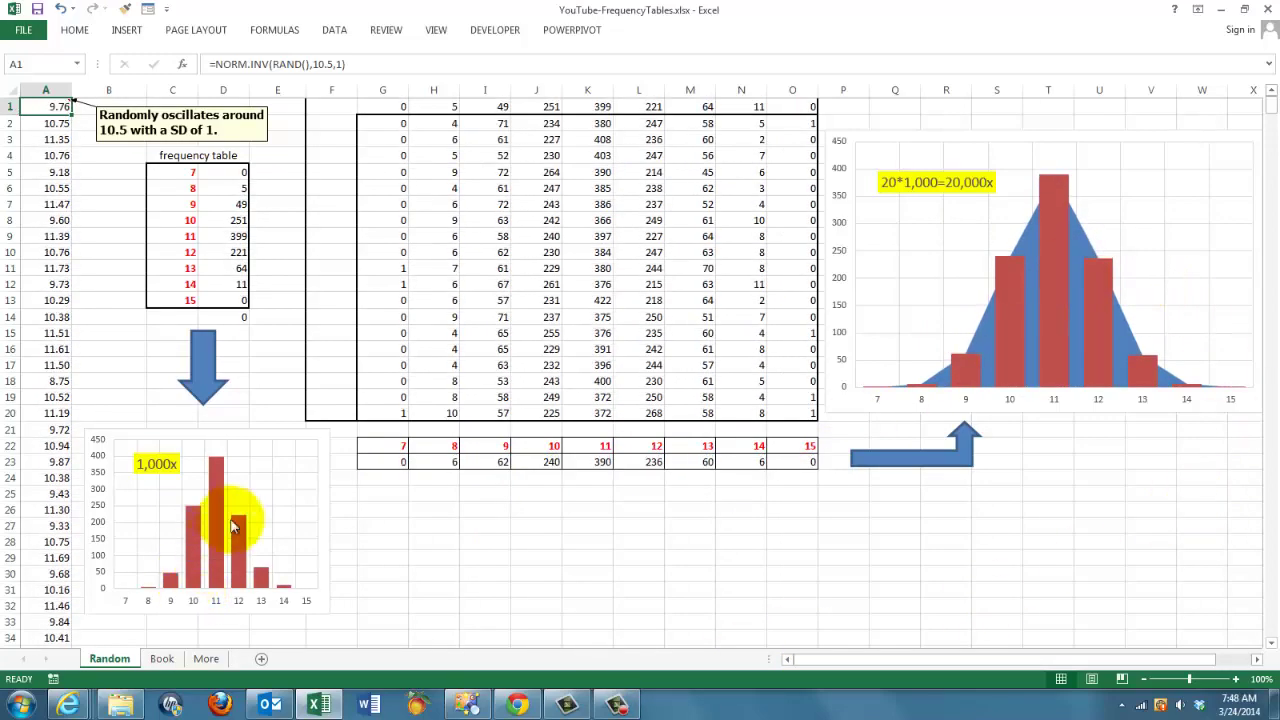
{"action": "key", "text": "F9"}
{"action": "key", "text": "F9"}
{"action": "key", "text": "F9"}
{"action": "key", "text": "F9"}
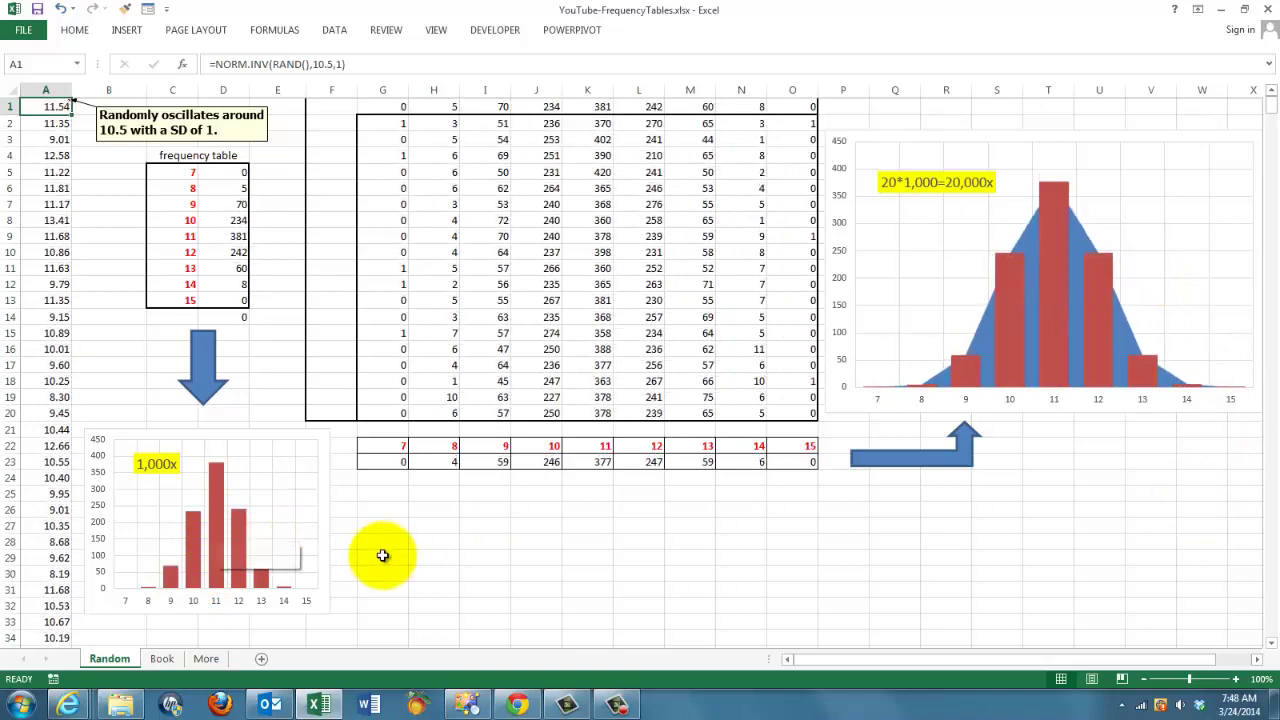
{"action": "key", "text": "F9"}
{"action": "key", "text": "F9"}
{"action": "key", "text": "F9"}
{"action": "key", "text": "F9"}
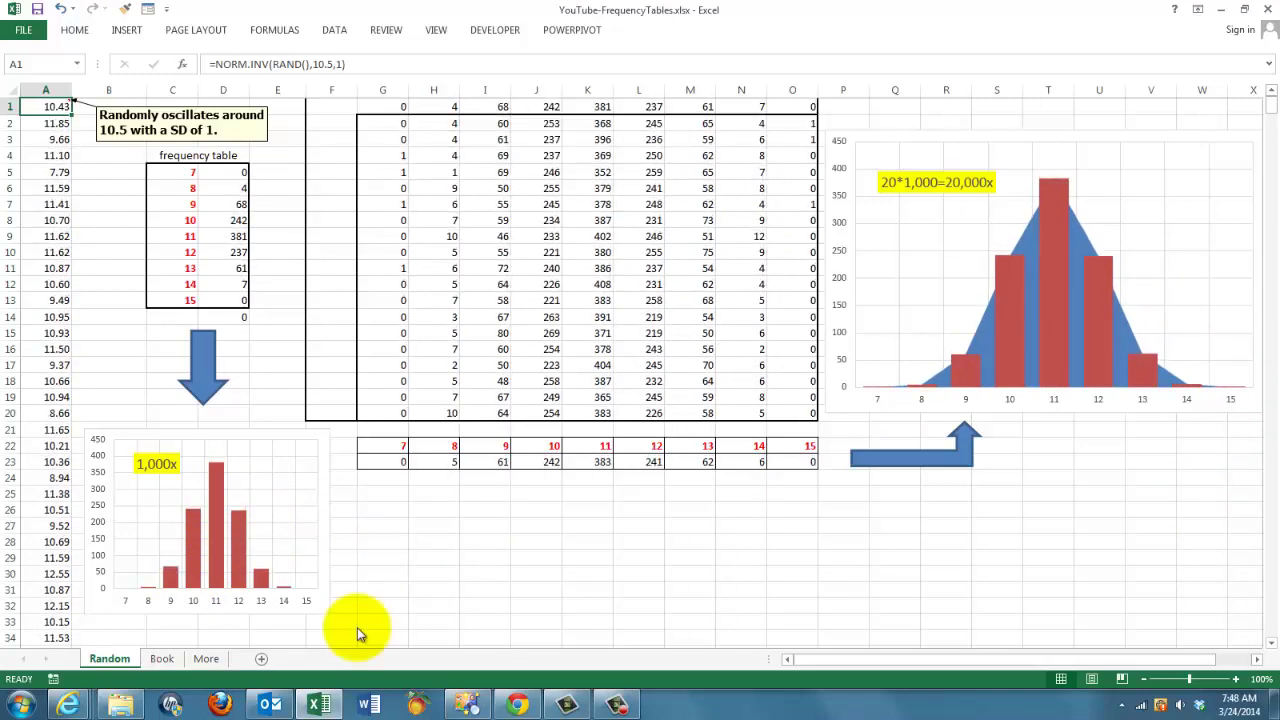
View the Book sheet with its list of simulations, followed by the More sheet
{"action": "left_click", "coordinate": [162, 660]}
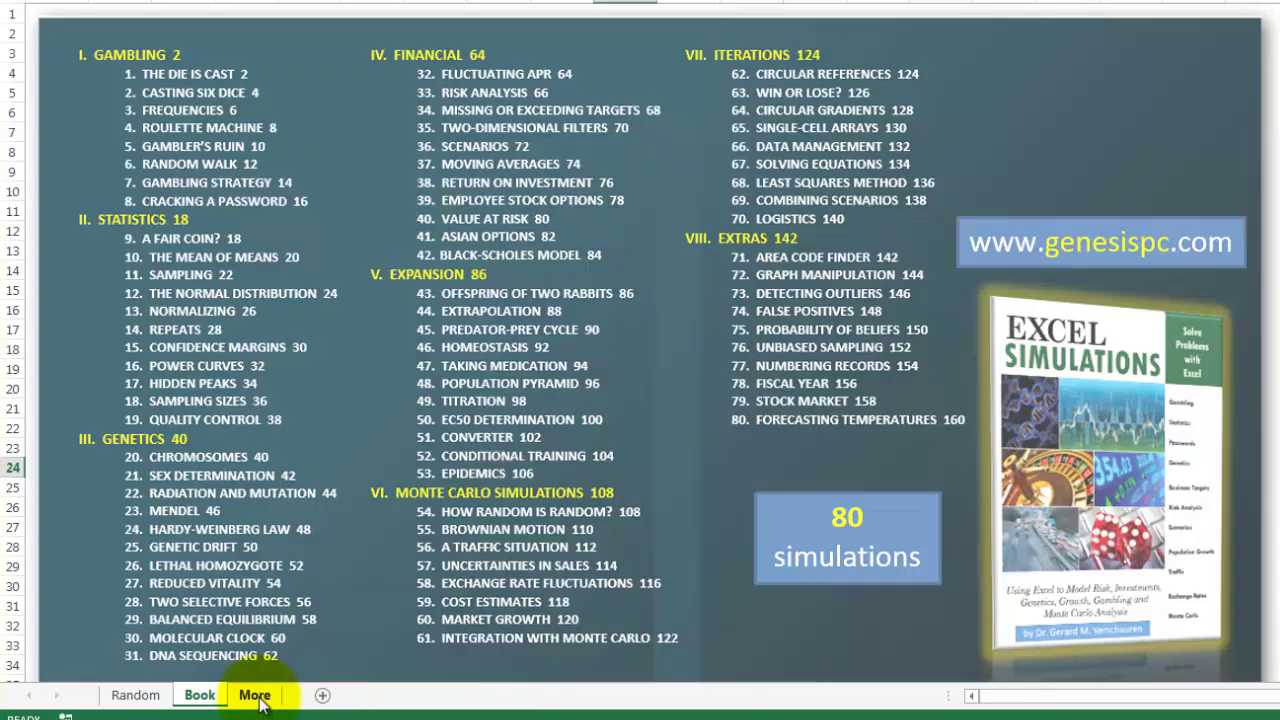
{"action": "left_click", "coordinate": [256, 697]}
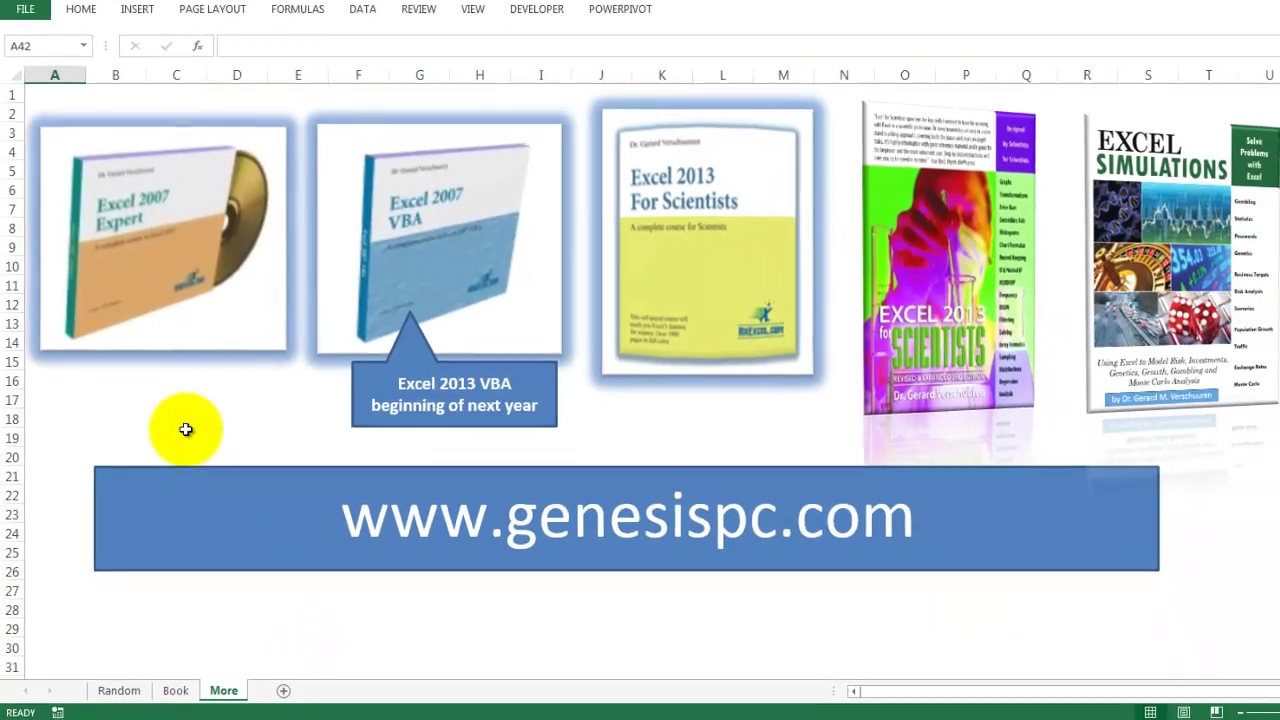